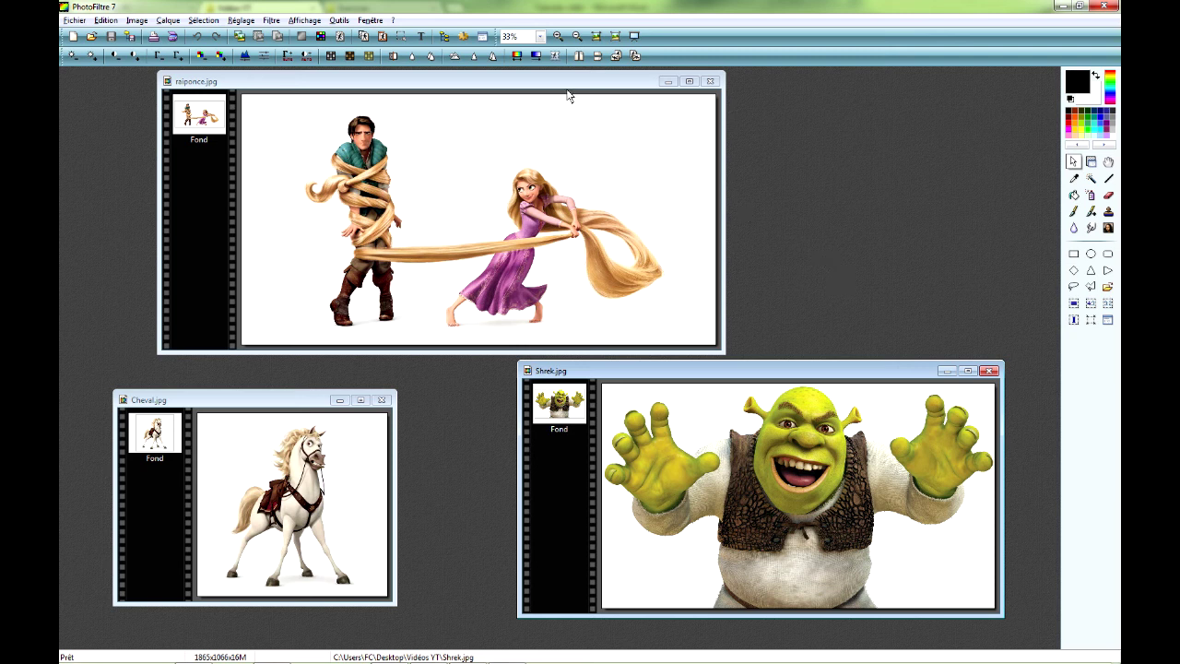
Check the pixel dimensions of the open raiponce, Cheval and Shrek images one after another.
{"action": "left_click_drag", "start_coordinate": [560, 87], "coordinate": [606, 87]}
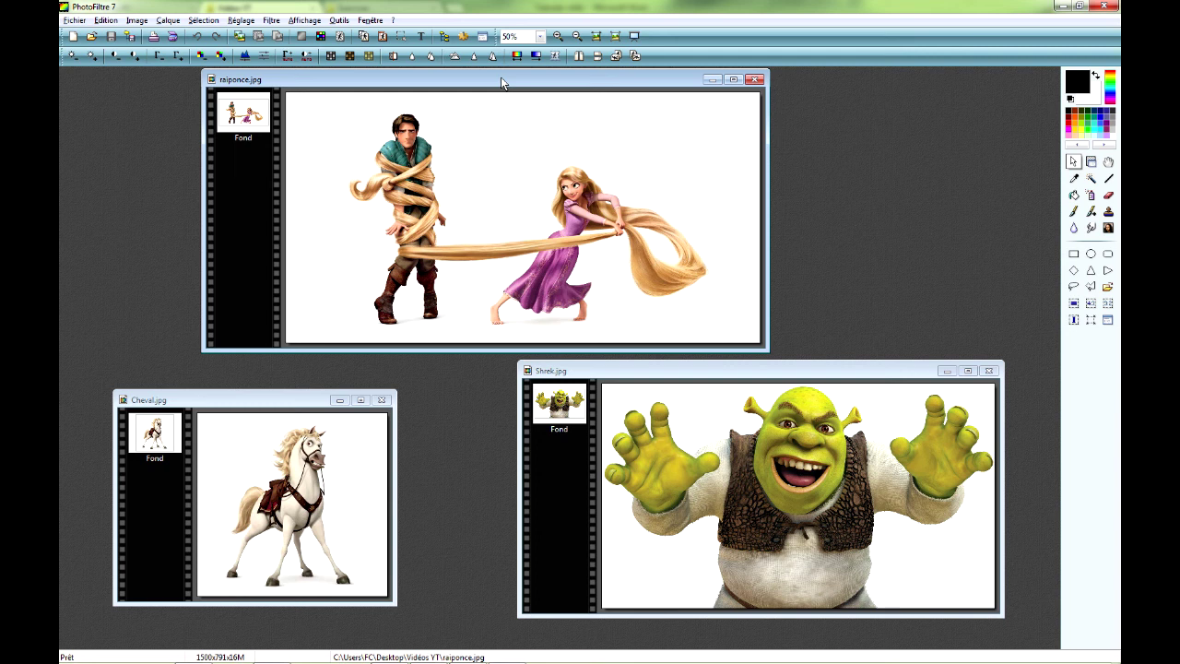
{"action": "left_click", "coordinate": [265, 408]}
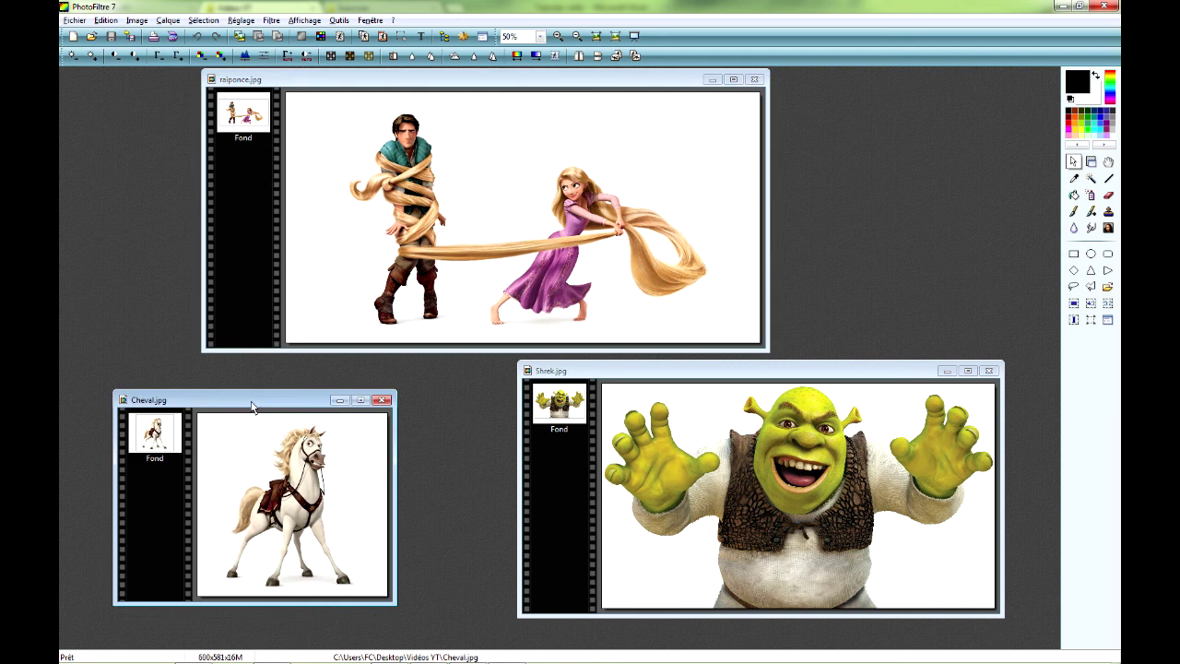
{"action": "left_click", "coordinate": [489, 98]}
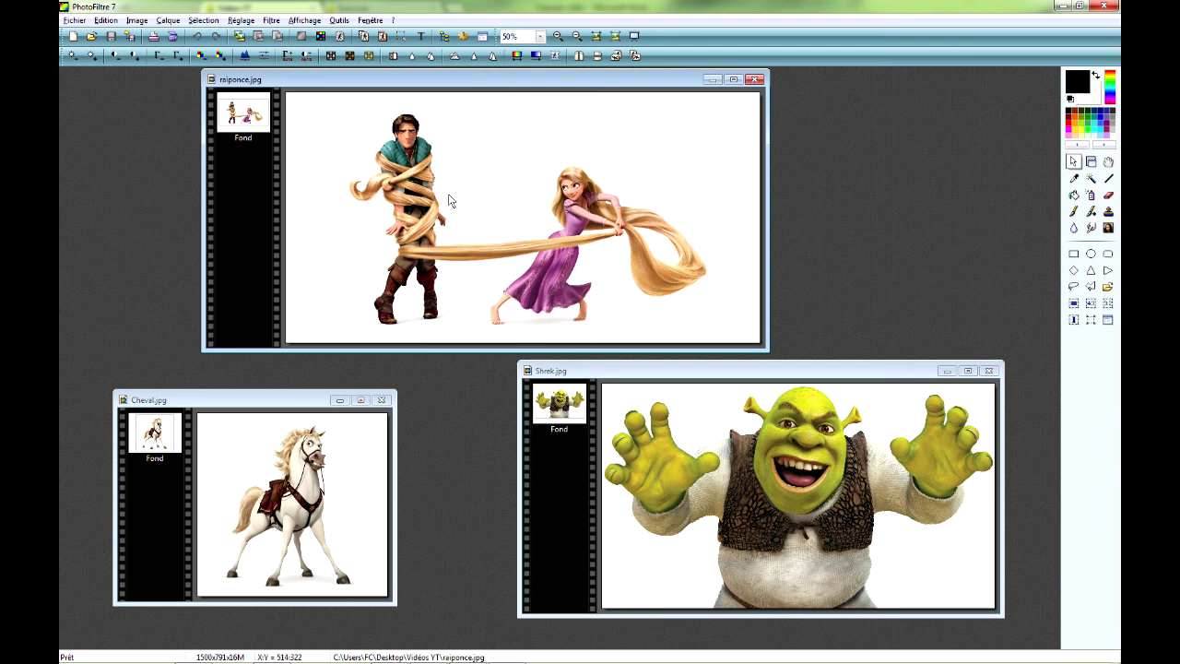
{"action": "left_click", "coordinate": [800, 369]}
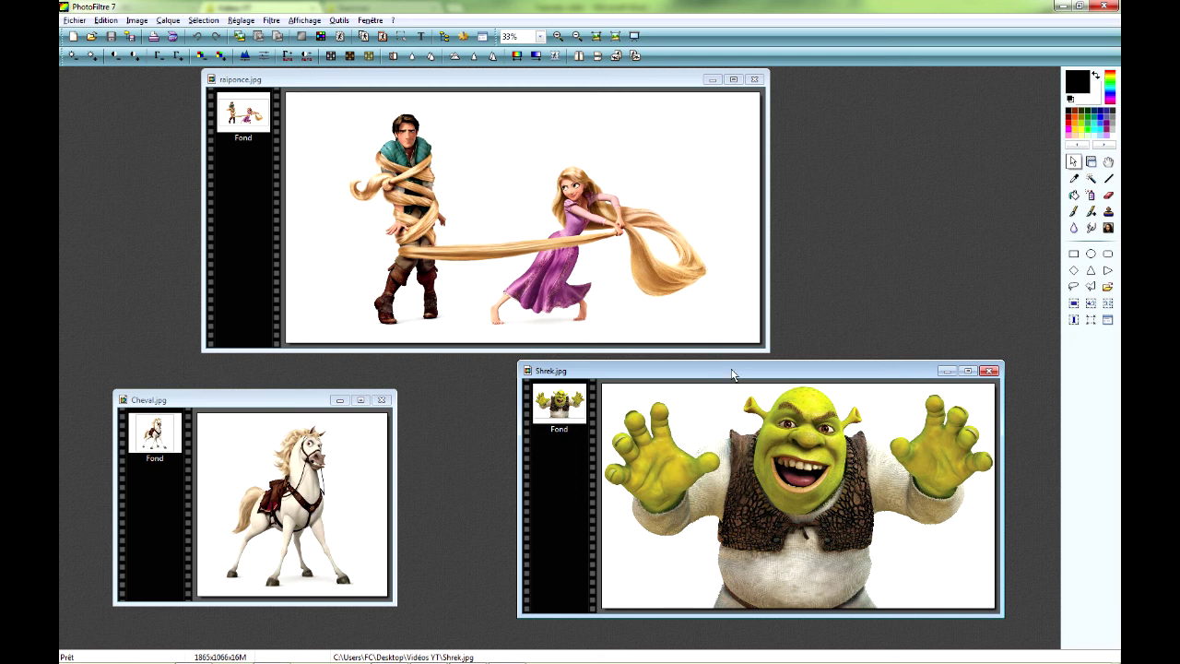
{"action": "left_click_drag", "start_coordinate": [737, 374], "coordinate": [724, 372]}
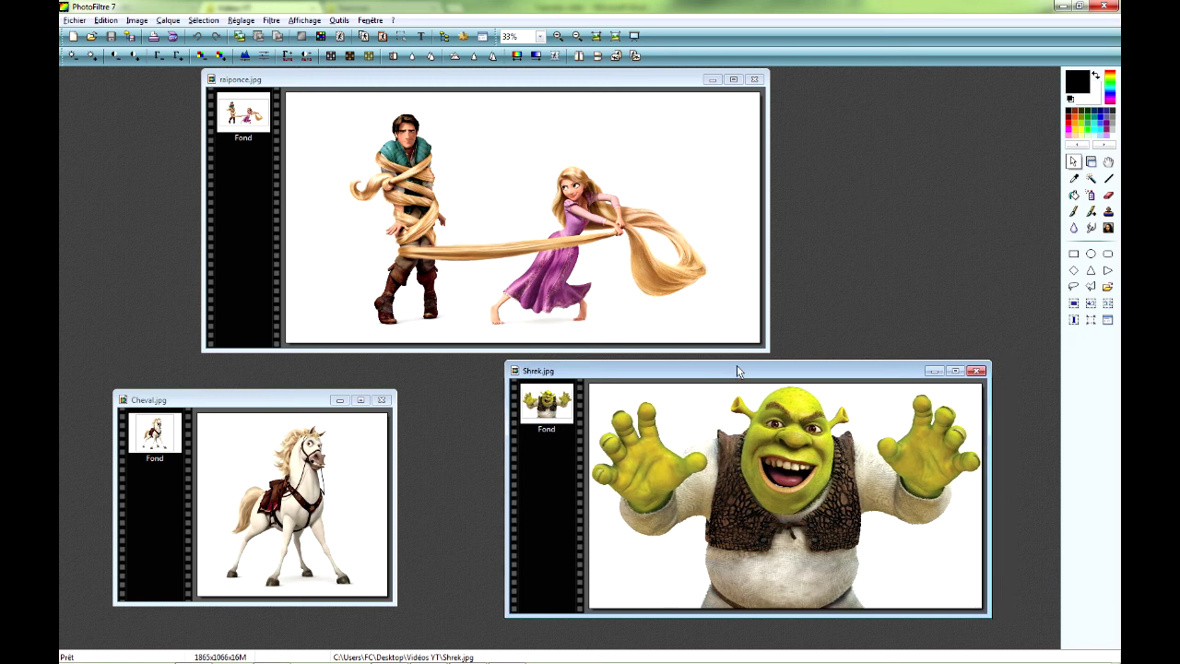
Resize the Shrek image to a height of 600 pixels, keeping its proportions.
{"action": "right_click", "coordinate": [734, 424]}
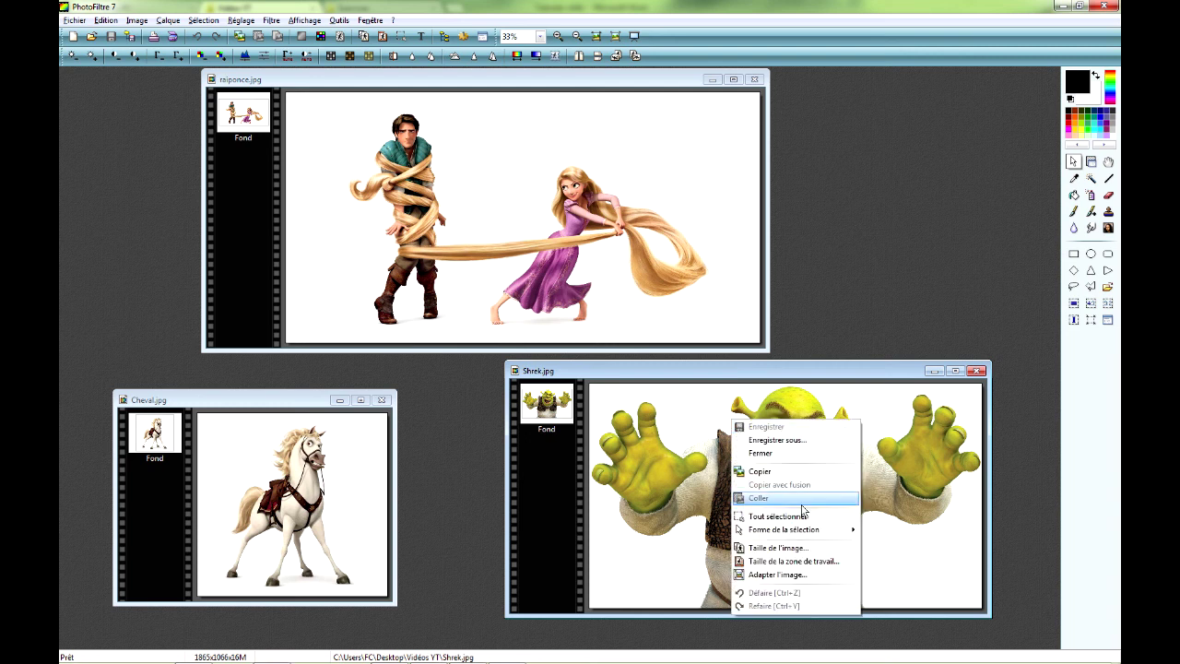
{"action": "left_click", "coordinate": [779, 547]}
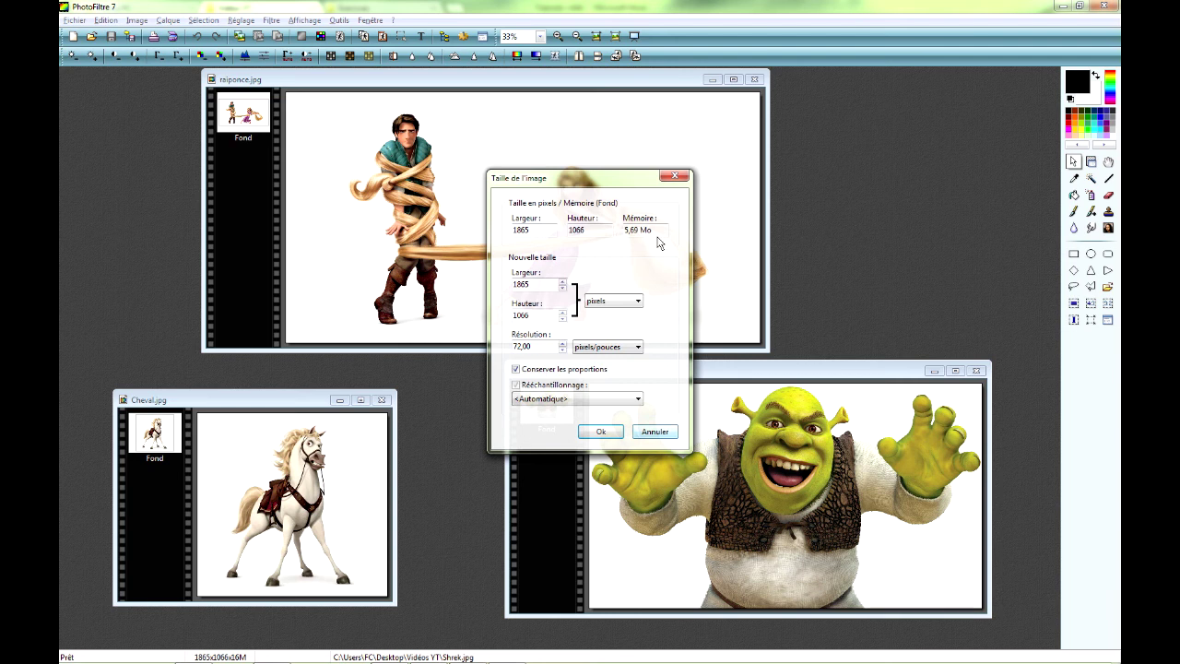
{"action": "double_click", "coordinate": [534, 284]}
{"action": "key", "text": "Tab"}
{"action": "type", "text": "600"}
{"action": "left_click", "coordinate": [600, 433]}
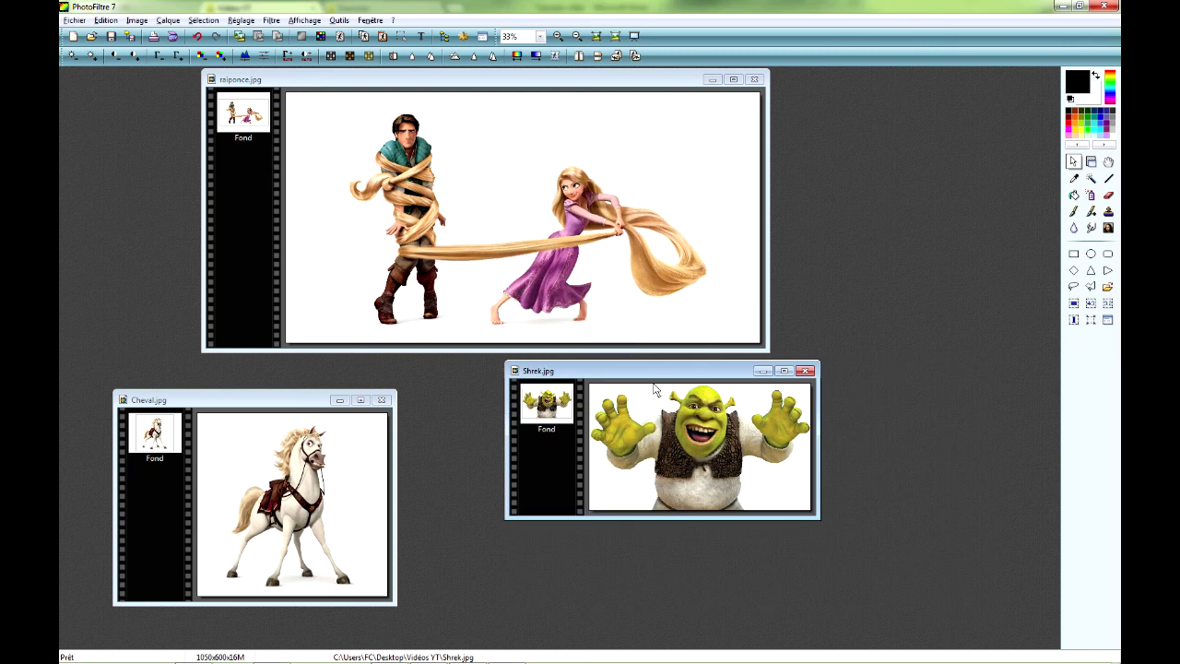
{"action": "left_click_drag", "start_coordinate": [647, 371], "coordinate": [628, 388]}
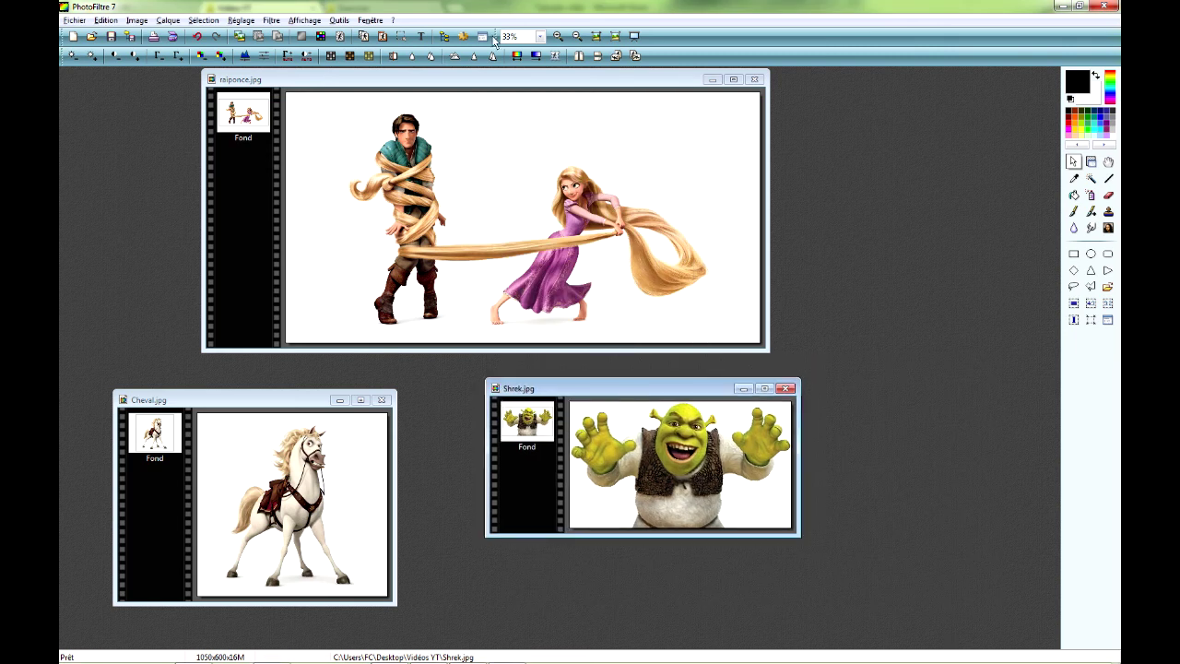
{"action": "scroll", "coordinate": [646, 438], "scroll_direction": "up", "scroll_amount": 3}
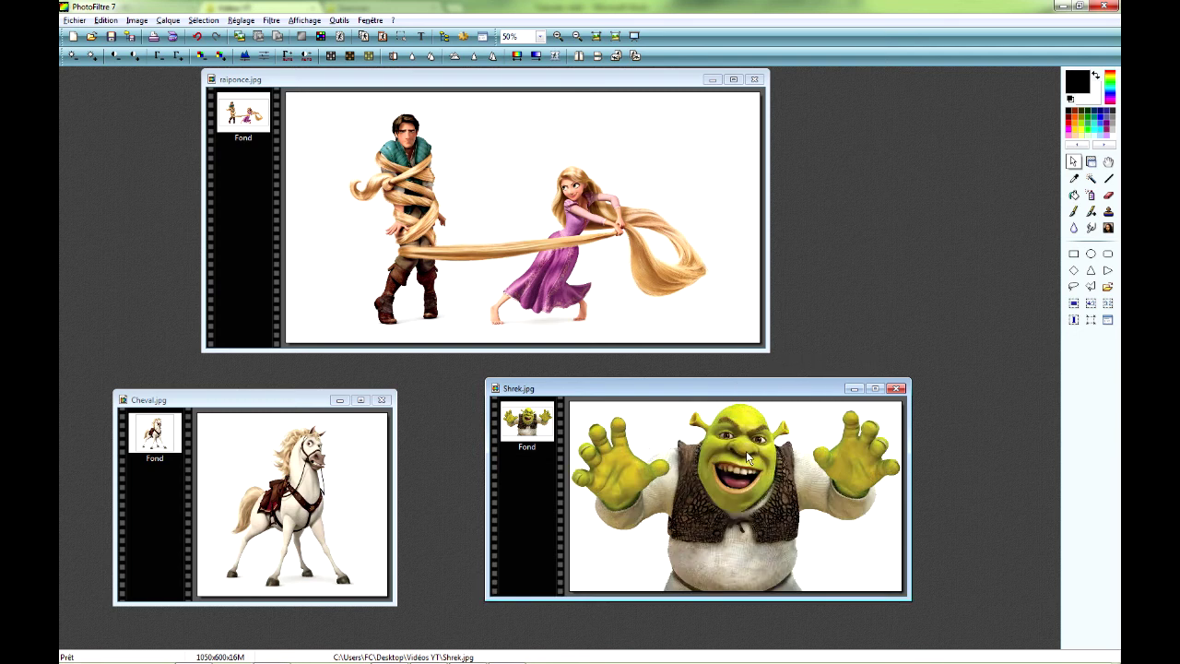
{"action": "scroll", "coordinate": [867, 519], "scroll_direction": "up", "scroll_amount": 1}
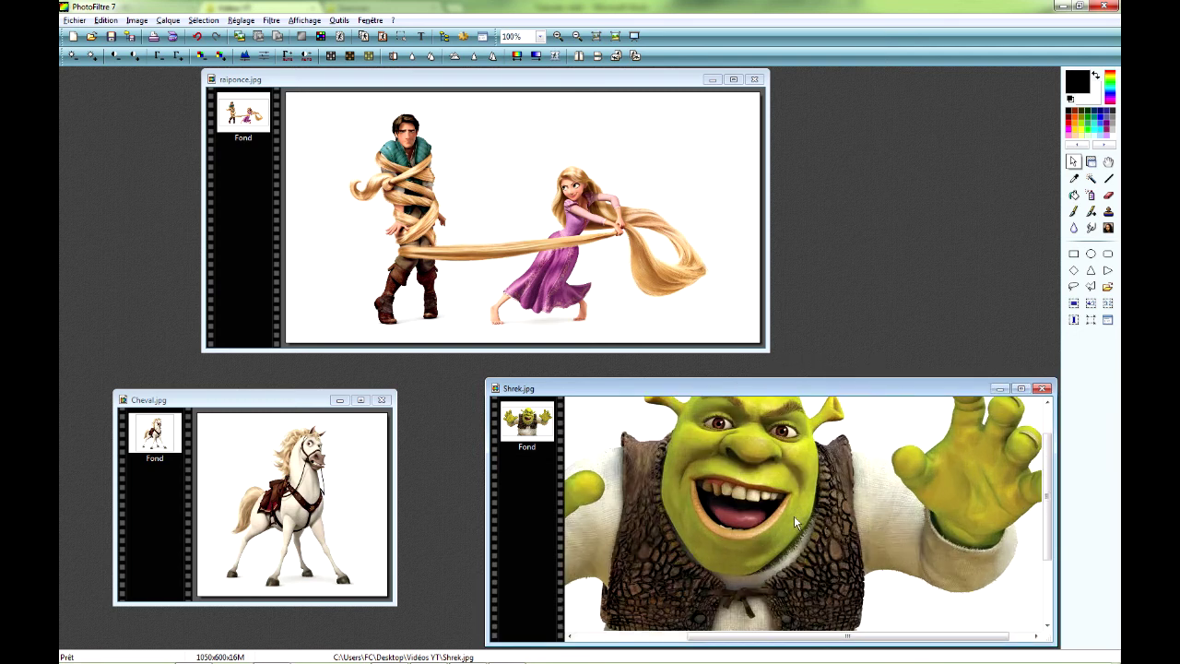
{"action": "scroll", "coordinate": [785, 514], "scroll_direction": "down", "scroll_amount": 2}
{"action": "scroll", "coordinate": [784, 512], "scroll_direction": "down", "scroll_amount": 1}
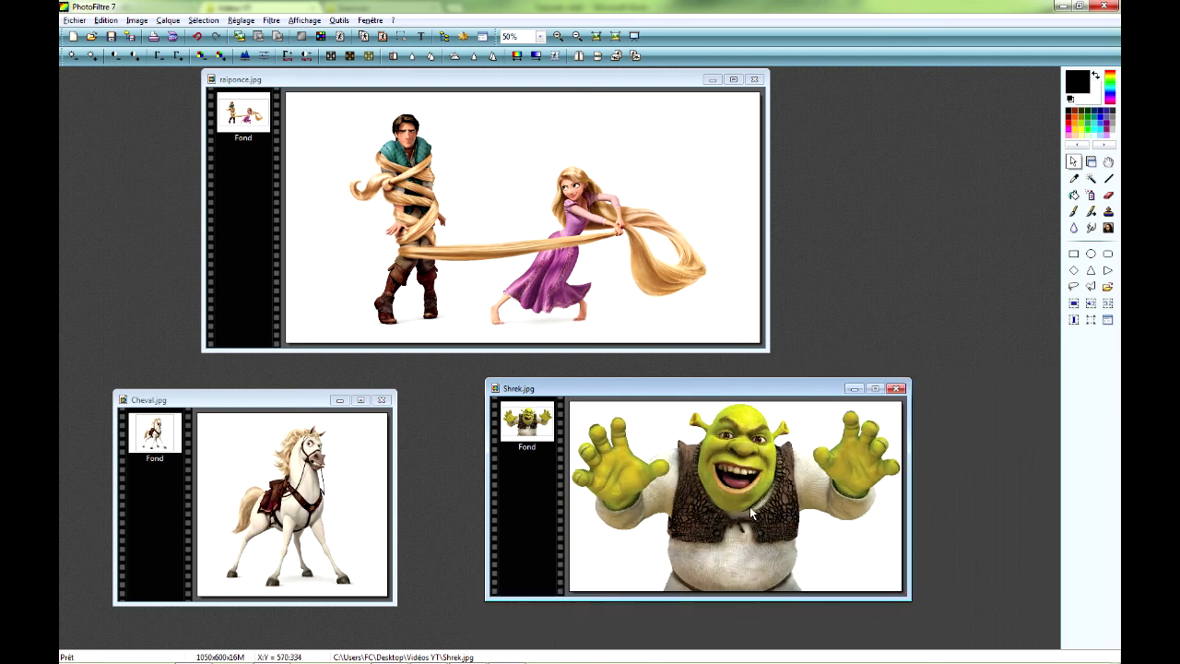
Resize the raiponce image to a height of 600 pixels with proportions kept.
{"action": "left_click", "coordinate": [539, 150]}
{"action": "right_click", "coordinate": [478, 140]}
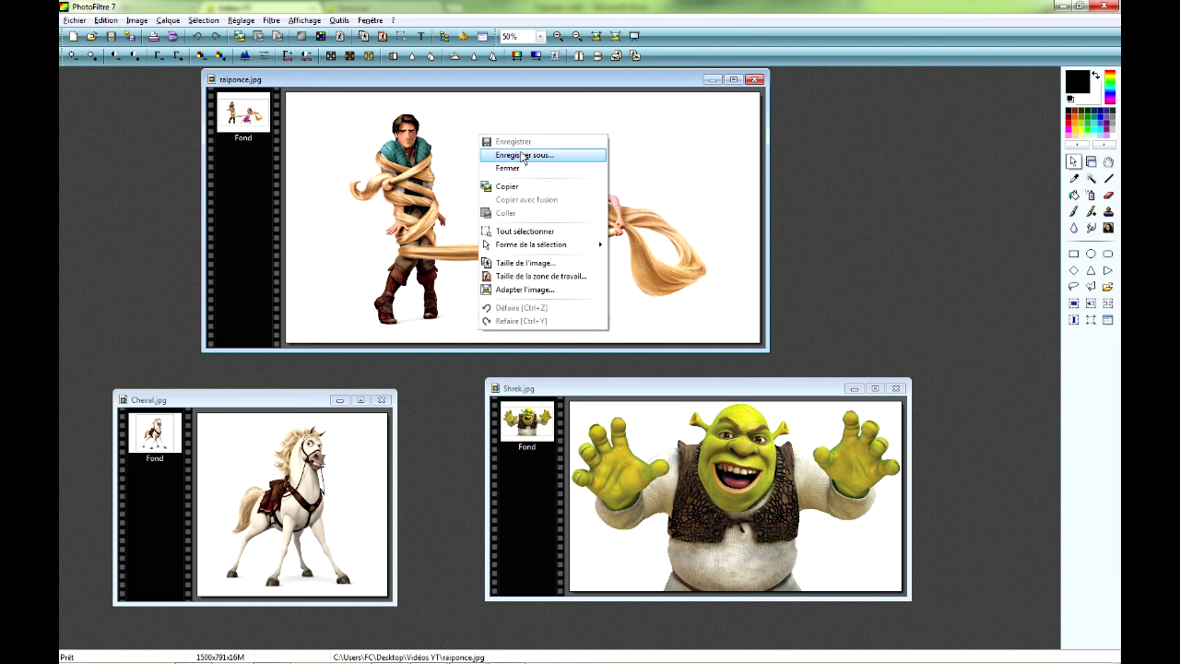
{"action": "left_click", "coordinate": [517, 267]}
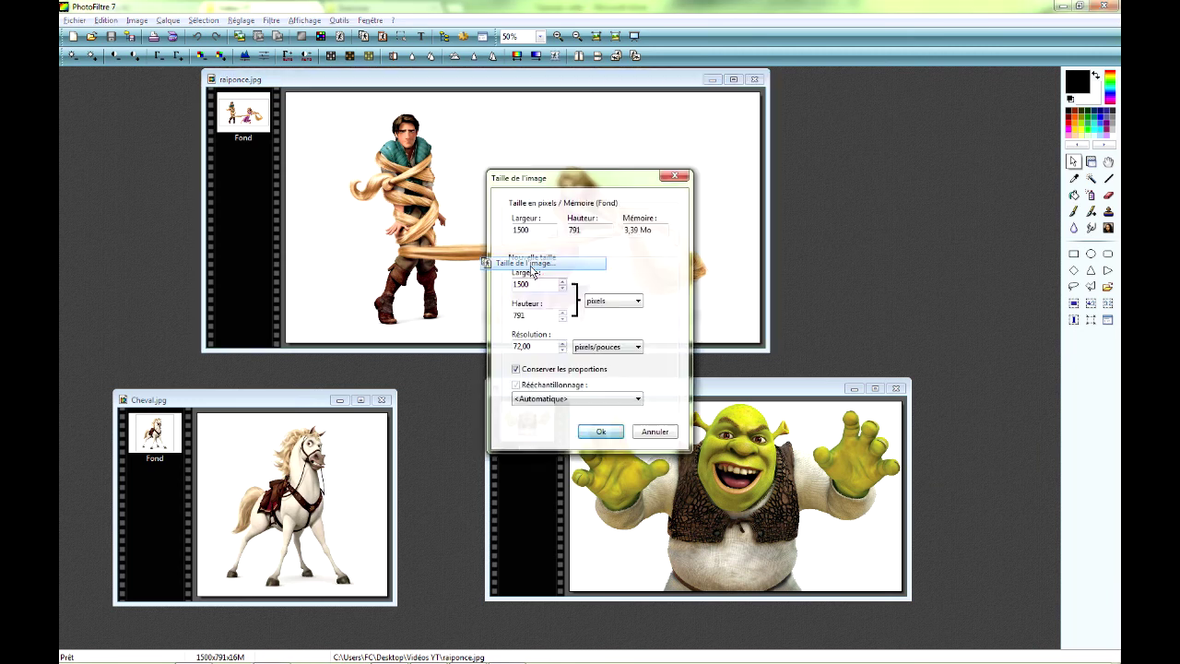
{"action": "double_click", "coordinate": [522, 315]}
{"action": "type", "text": "600"}
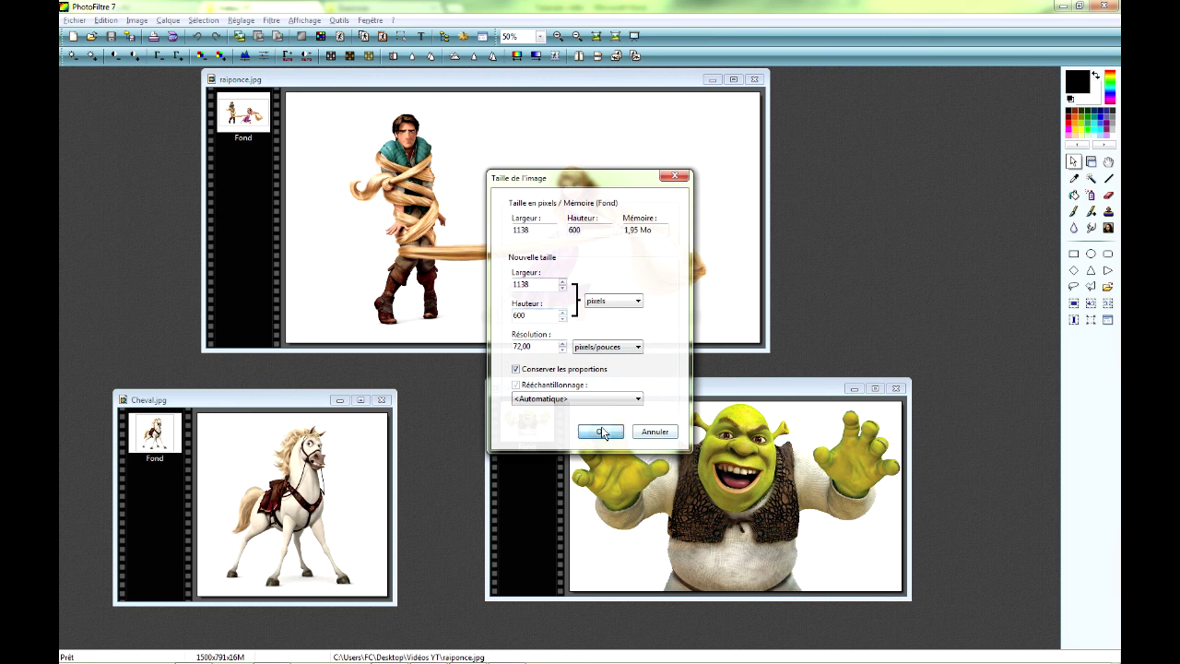
{"action": "left_click", "coordinate": [604, 431]}
Rearrange the raiponce and Cheval image windows so that all three images are spaced apart.
{"action": "left_click_drag", "start_coordinate": [456, 82], "coordinate": [595, 136]}
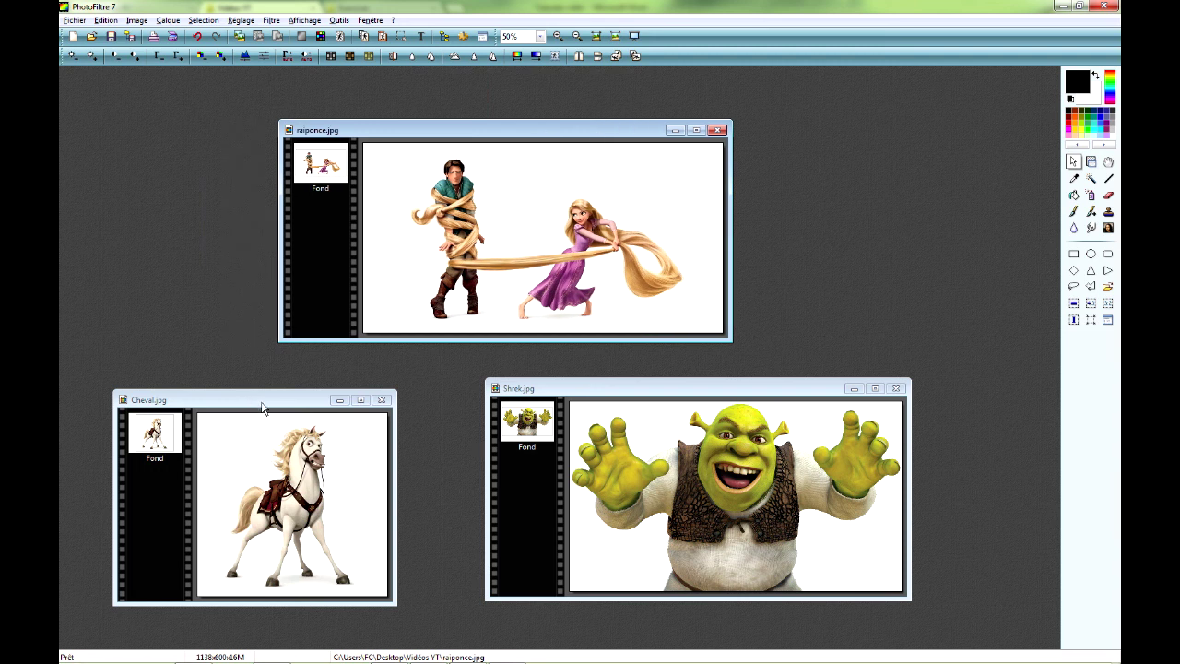
{"action": "left_click_drag", "start_coordinate": [262, 407], "coordinate": [307, 399]}
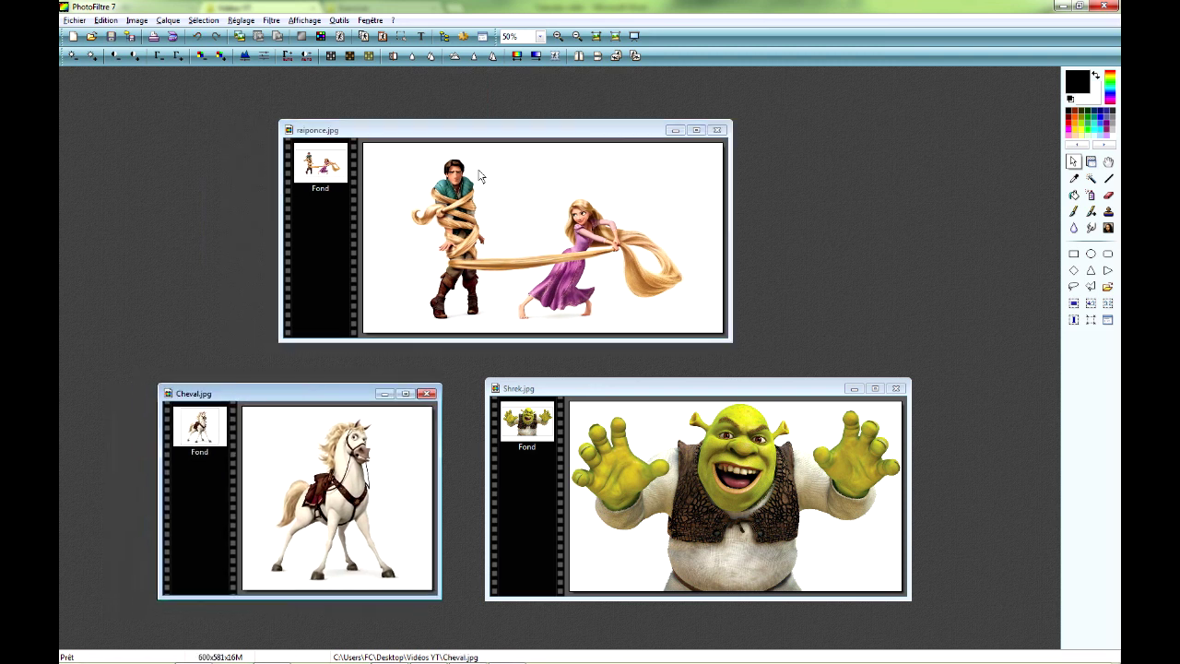
{"action": "left_click_drag", "start_coordinate": [464, 132], "coordinate": [634, 133]}
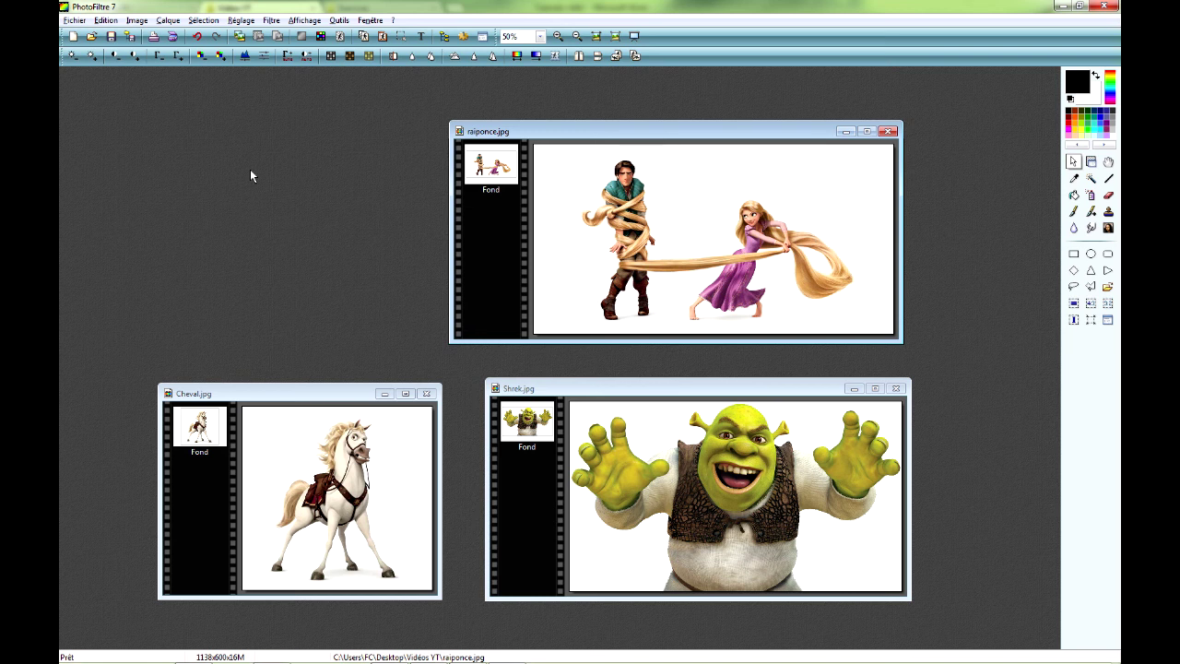
Create a new 1500 by 700 pixel image with no background pattern and automatic transparency enabled.
{"action": "left_click", "coordinate": [72, 36]}
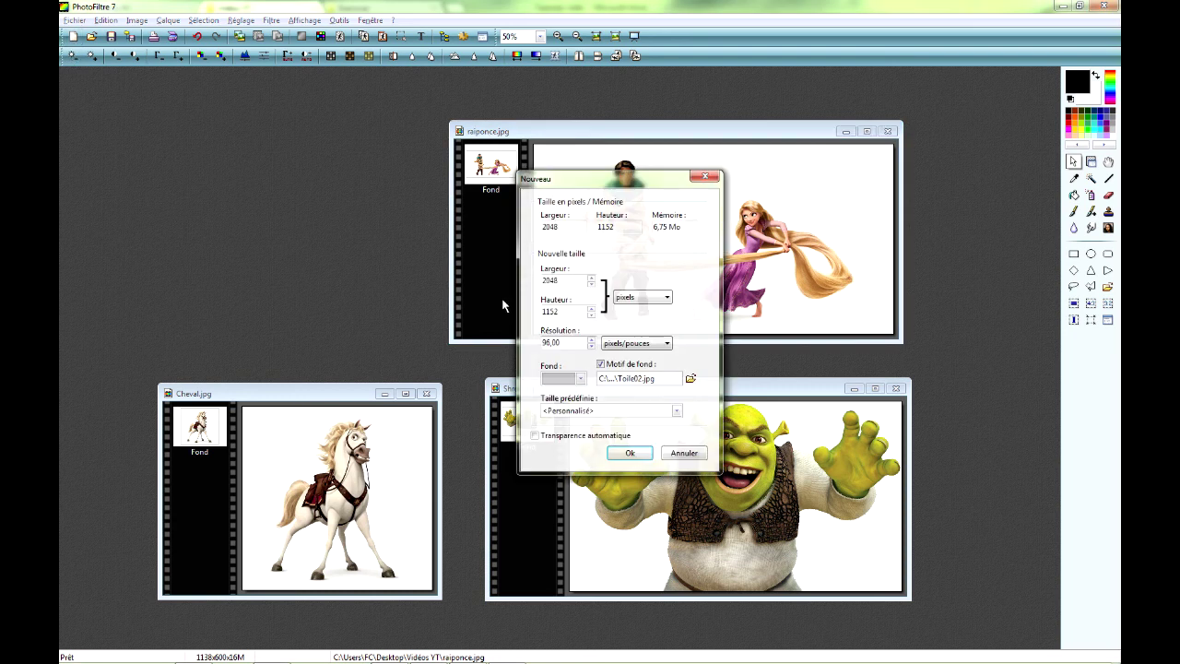
{"action": "key", "text": "Tab"}
{"action": "type", "text": "6"}
{"action": "type", "text": "700"}
{"action": "double_click", "coordinate": [563, 284]}
{"action": "left_click_drag", "start_coordinate": [597, 181], "coordinate": [367, 197]}
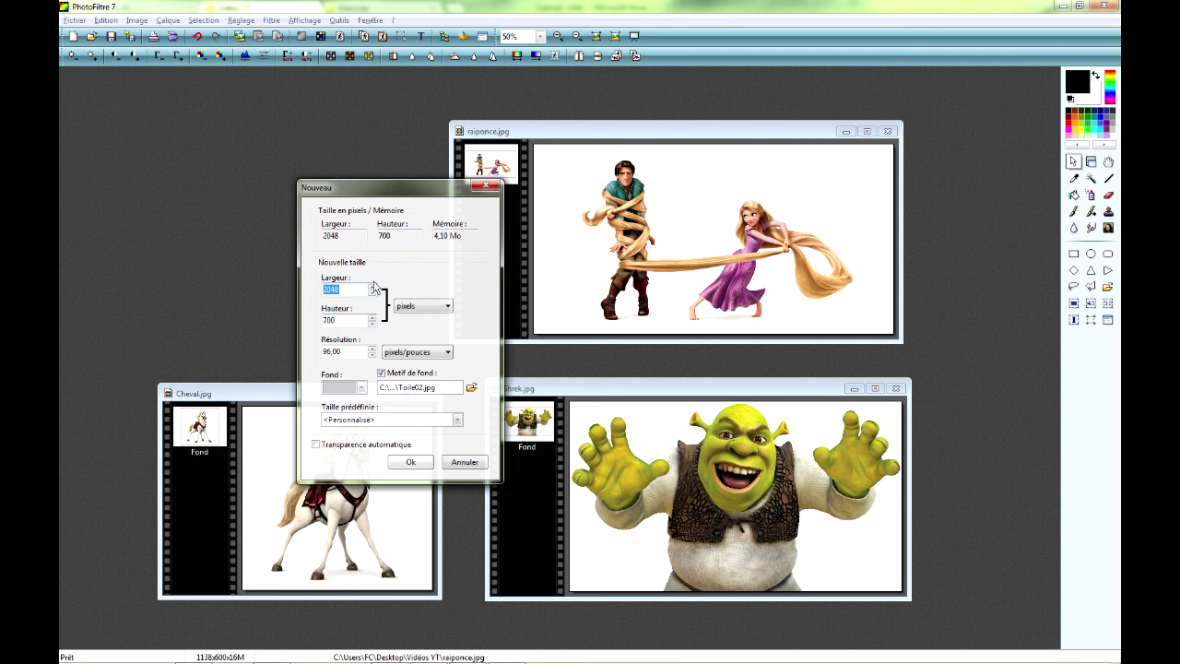
{"action": "type", "text": "1500"}
{"action": "left_click", "coordinate": [382, 374]}
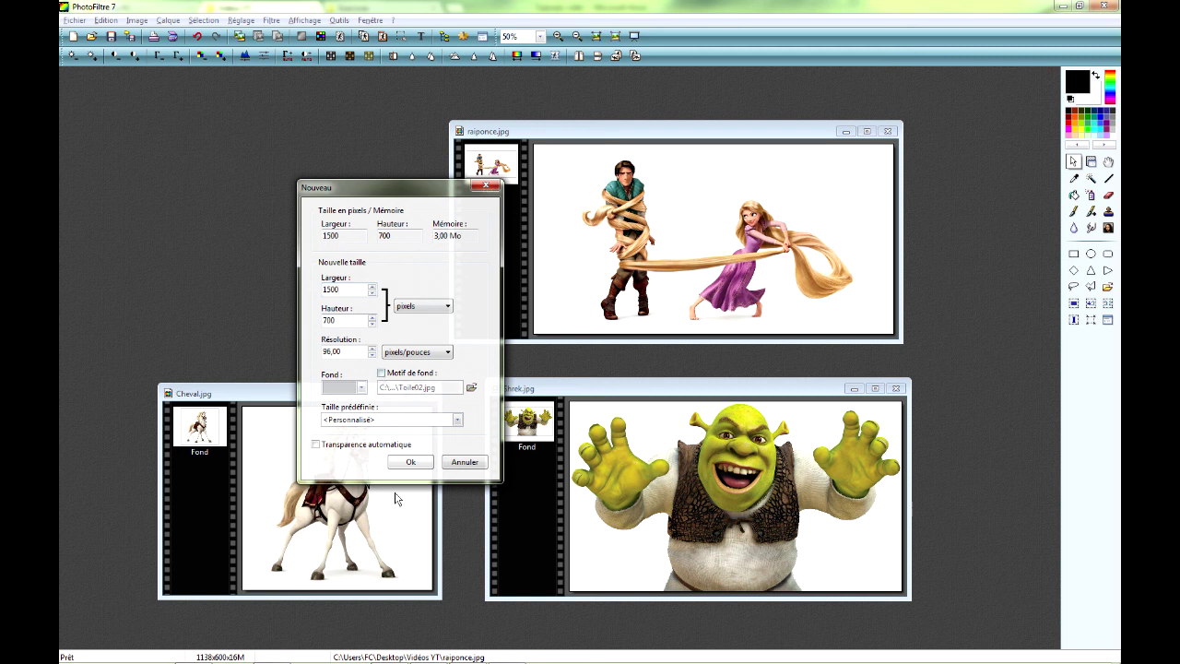
{"action": "left_click", "coordinate": [317, 445]}
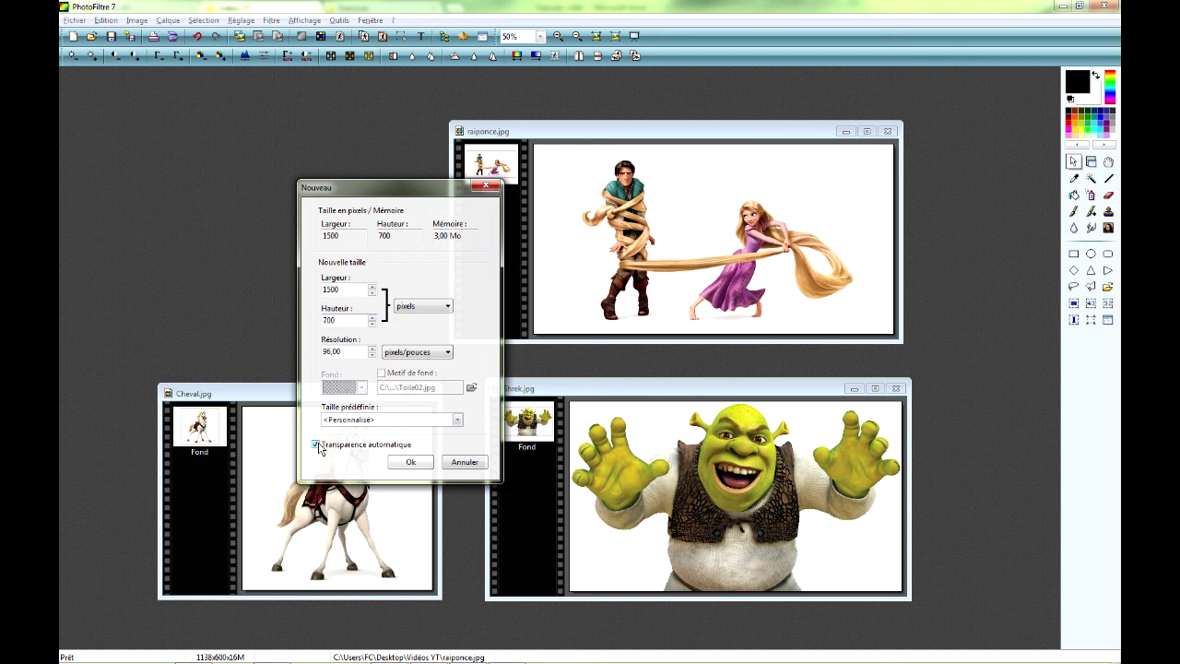
{"action": "left_click", "coordinate": [406, 462]}
Copy the raiponce image into the new transparent image as a layer, placing its upper-left corner at about 161, 31.
{"action": "mouse_move", "coordinate": [614, 104]}
{"action": "left_mouse_down"}
{"action": "mouse_move", "coordinate": [594, 101]}
{"action": "mouse_move", "coordinate": [602, 93]}
{"action": "left_mouse_up"}
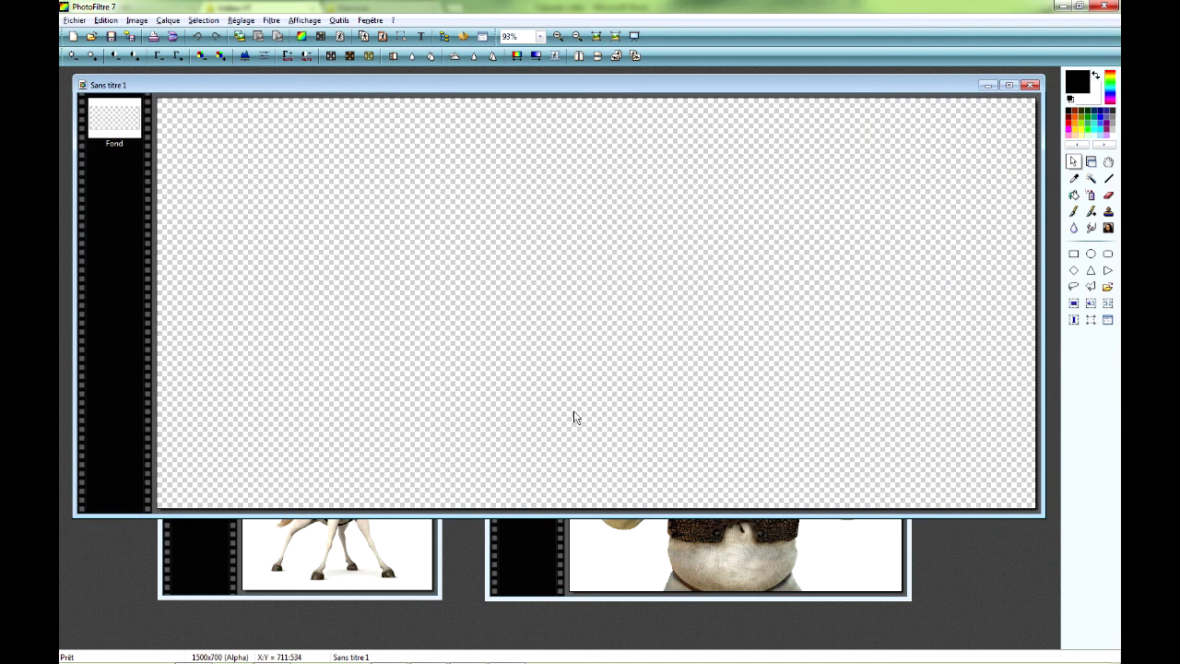
{"action": "left_click_drag", "start_coordinate": [622, 87], "coordinate": [608, 154]}
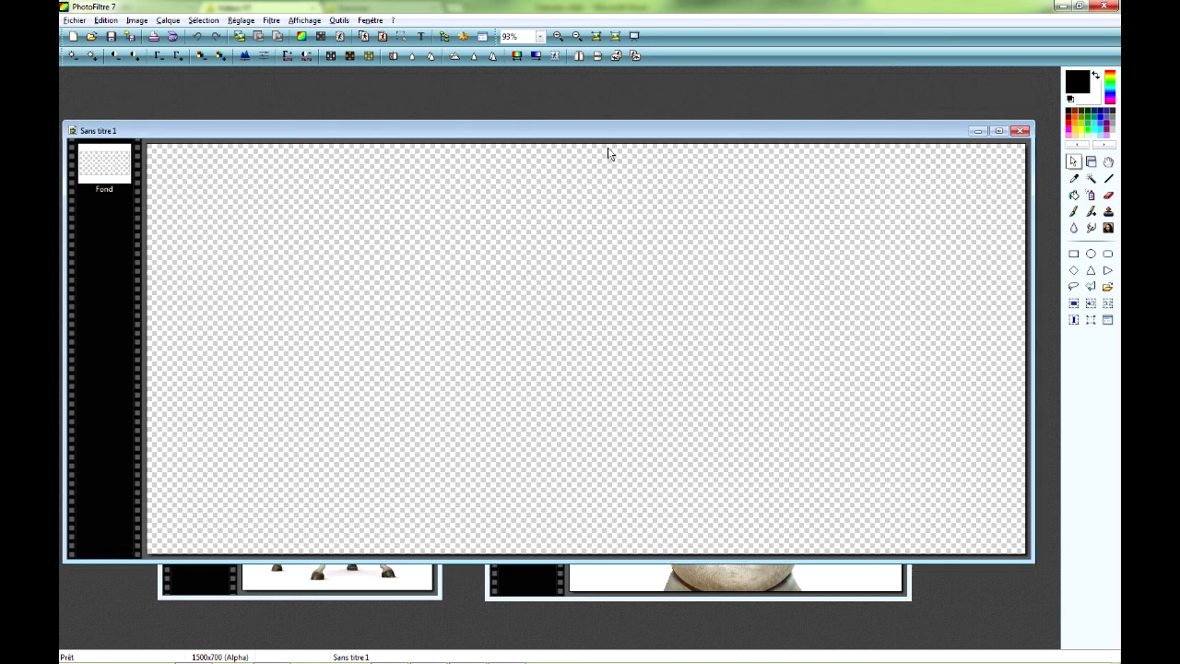
{"action": "right_click", "coordinate": [612, 174]}
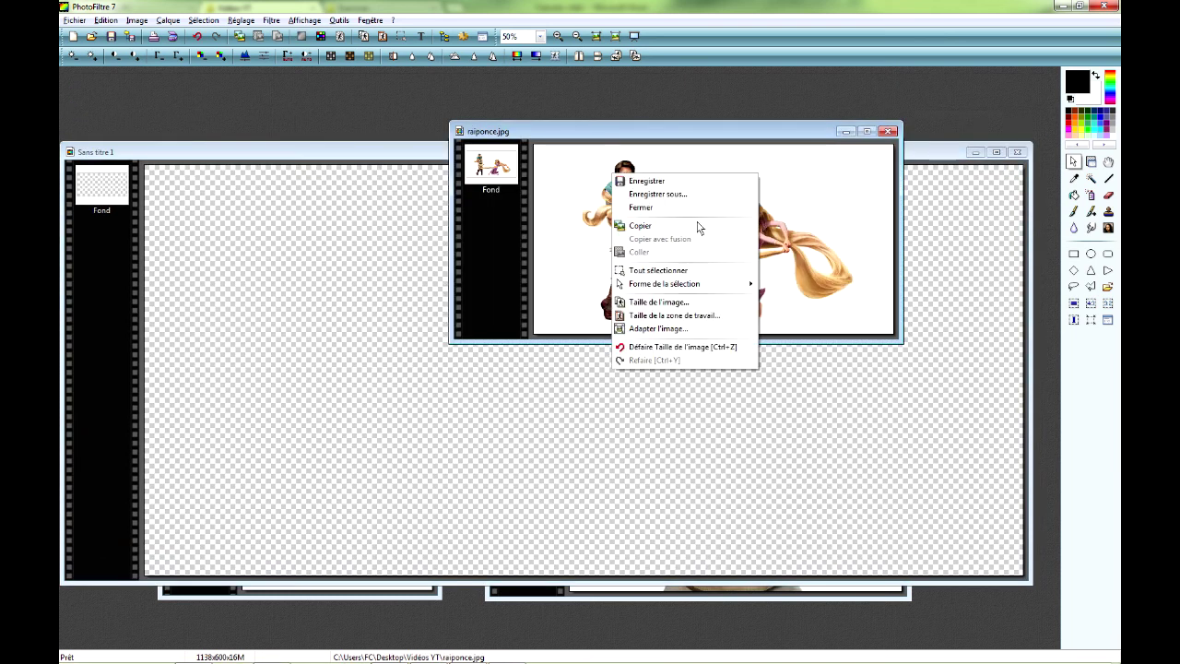
{"action": "left_click", "coordinate": [672, 230]}
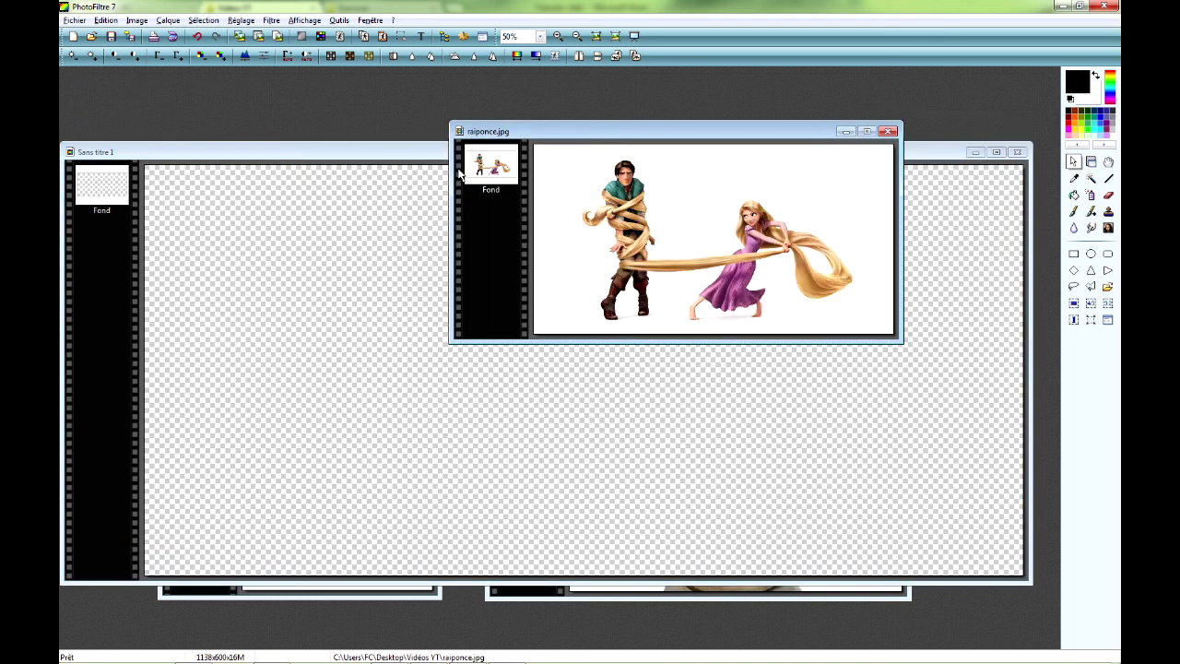
{"action": "left_click", "coordinate": [443, 163]}
{"action": "right_click", "coordinate": [387, 253]}
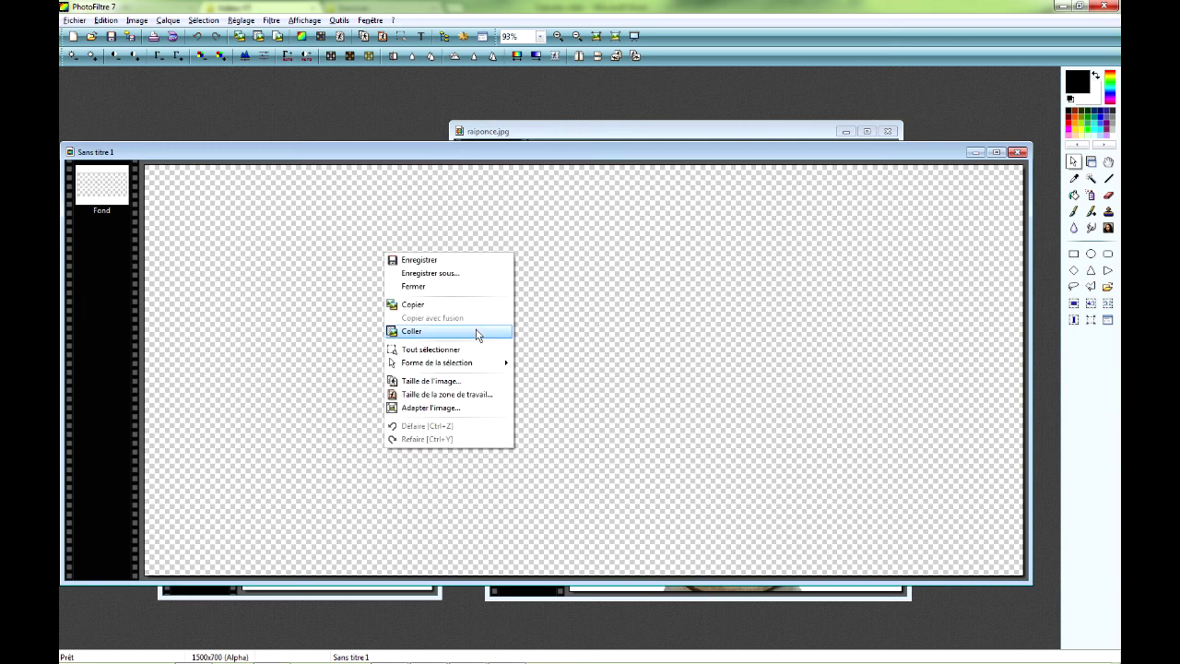
{"action": "left_click", "coordinate": [446, 333]}
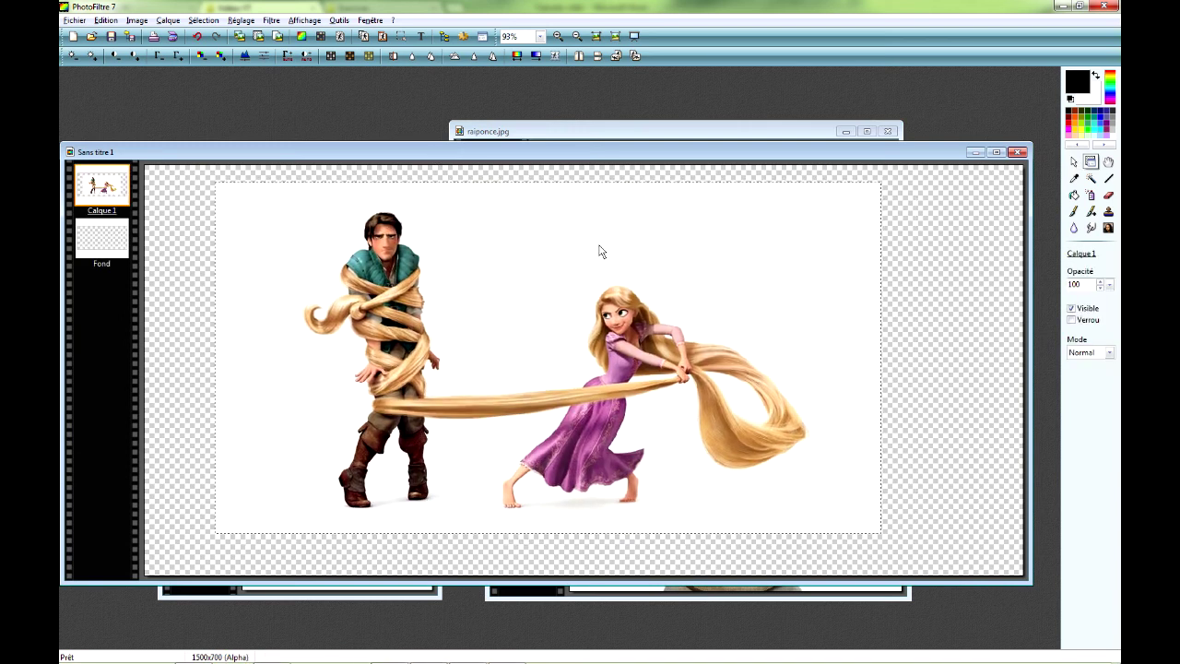
{"action": "left_click_drag", "start_coordinate": [599, 250], "coordinate": [579, 265]}
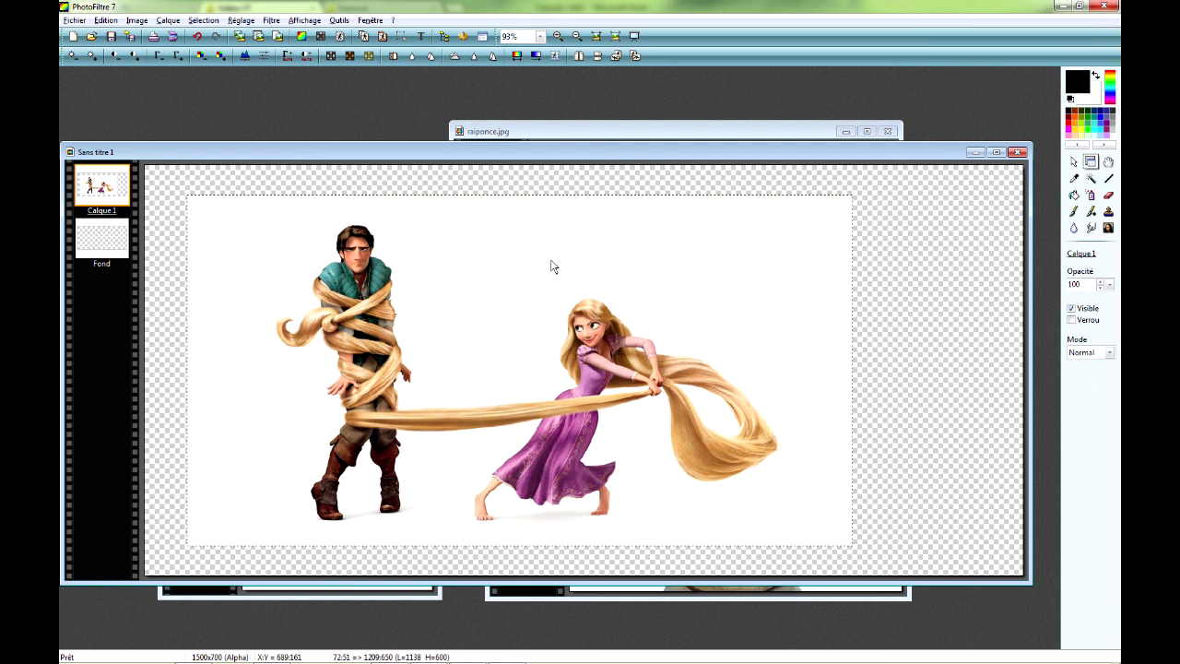
{"action": "left_click_drag", "start_coordinate": [550, 267], "coordinate": [601, 255]}
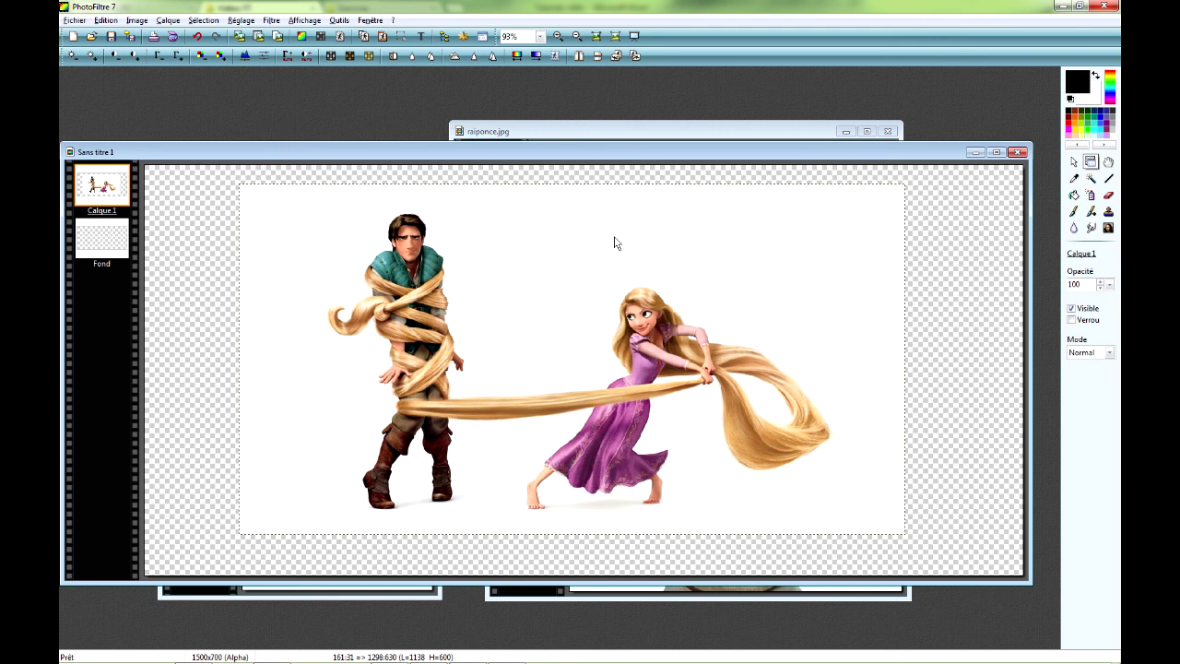
Make the raiponce layer's white background transparent, picking white from the image, with tolerance 25 and direct preview enabled.
{"action": "left_click", "coordinate": [340, 36]}
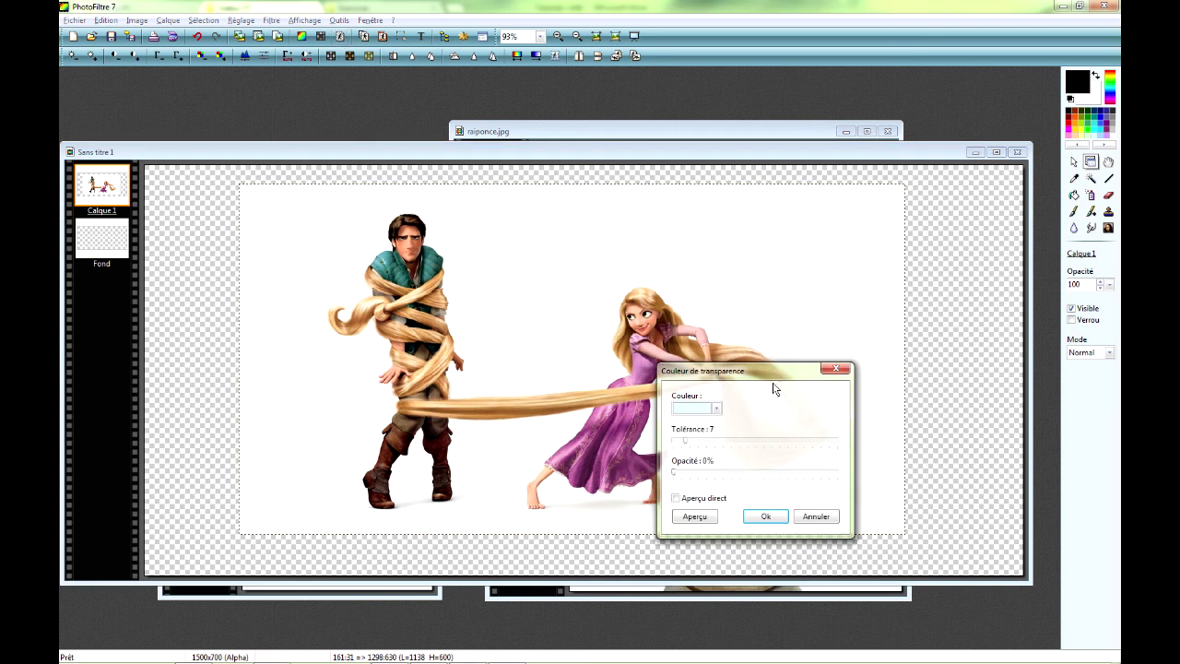
{"action": "left_click_drag", "start_coordinate": [767, 377], "coordinate": [880, 205]}
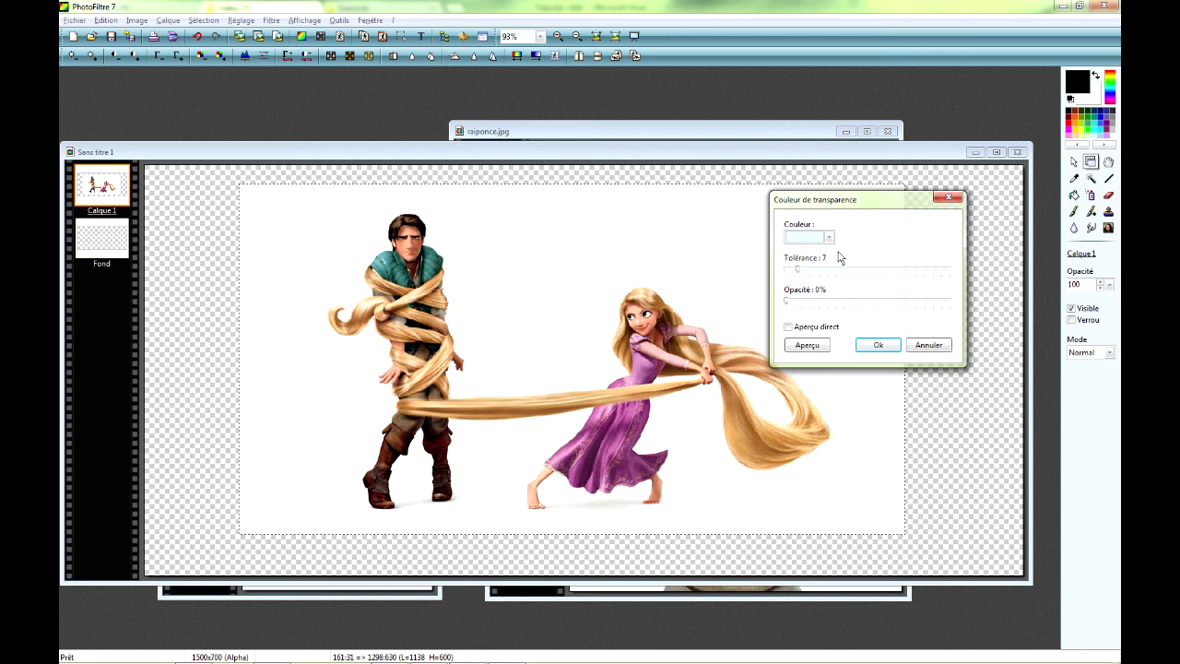
{"action": "left_click", "coordinate": [642, 222]}
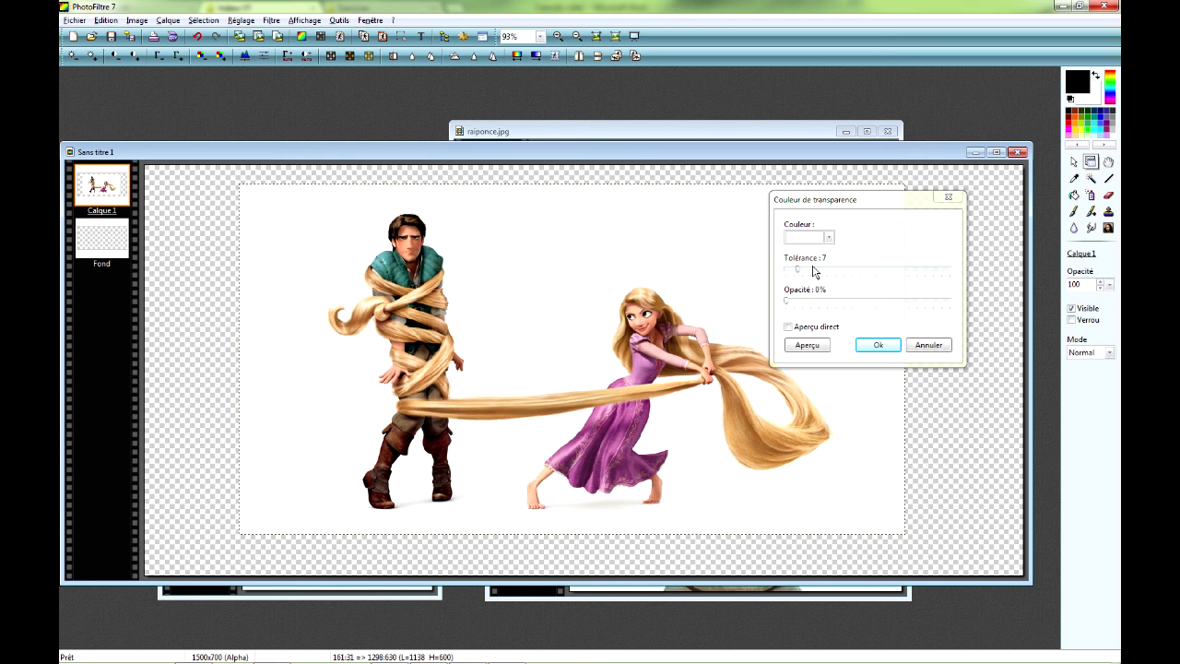
{"action": "left_click_drag", "start_coordinate": [798, 270], "coordinate": [769, 267]}
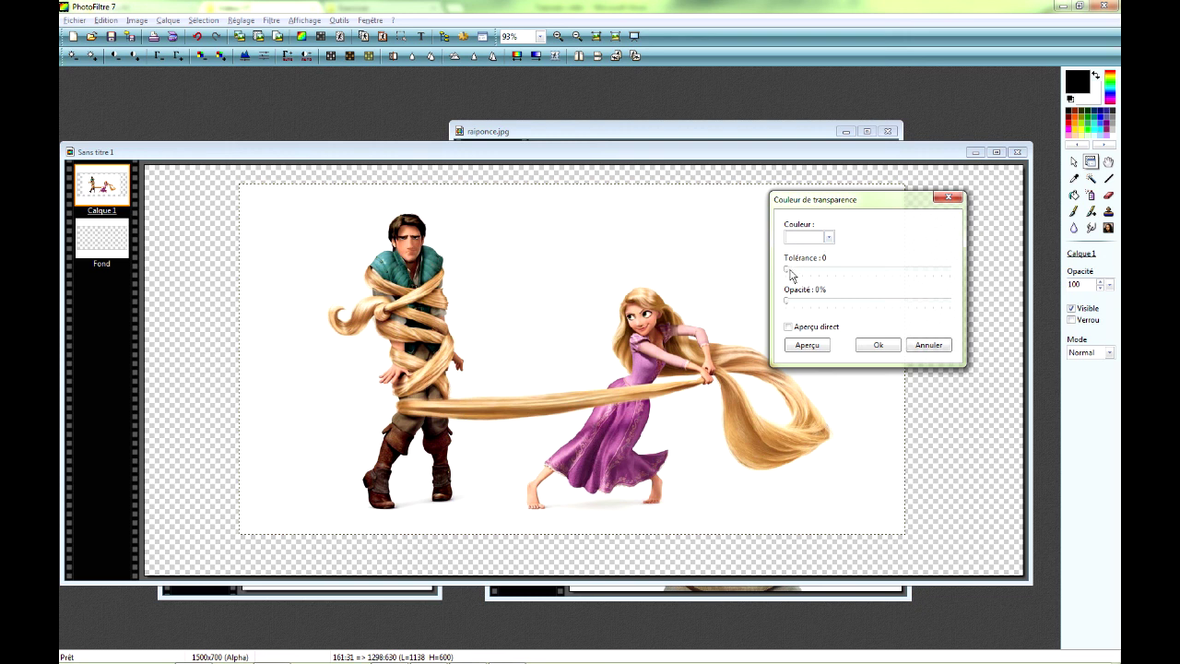
{"action": "left_click_drag", "start_coordinate": [788, 275], "coordinate": [813, 275]}
{"action": "left_click", "coordinate": [789, 326]}
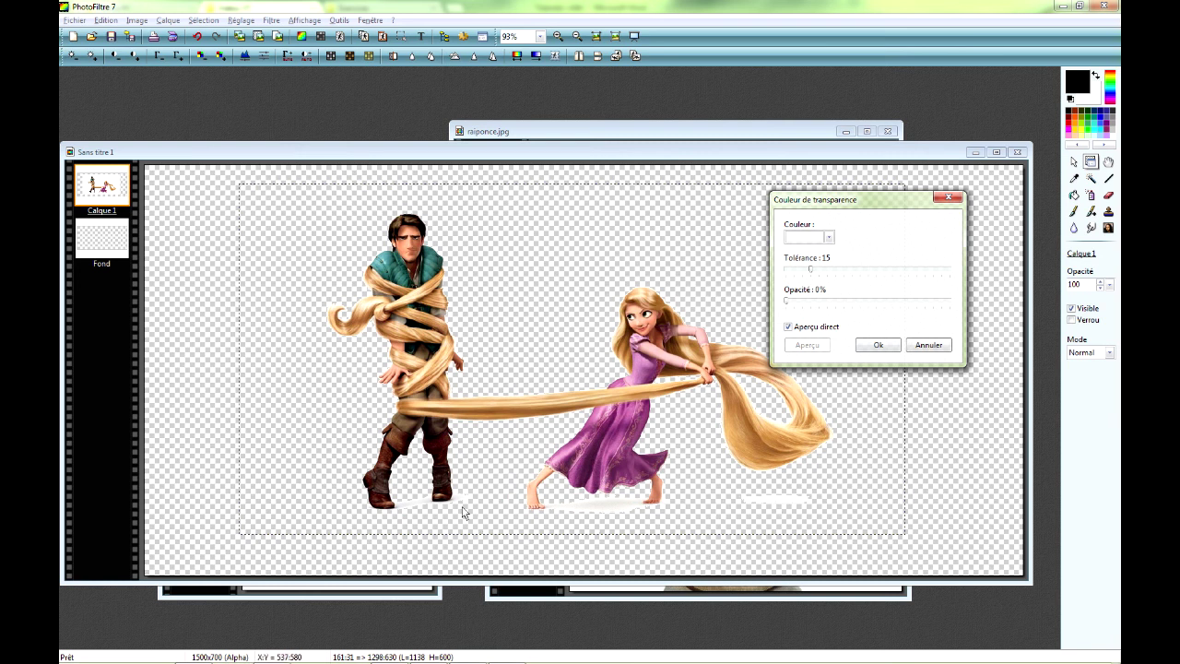
{"action": "left_click", "coordinate": [827, 271]}
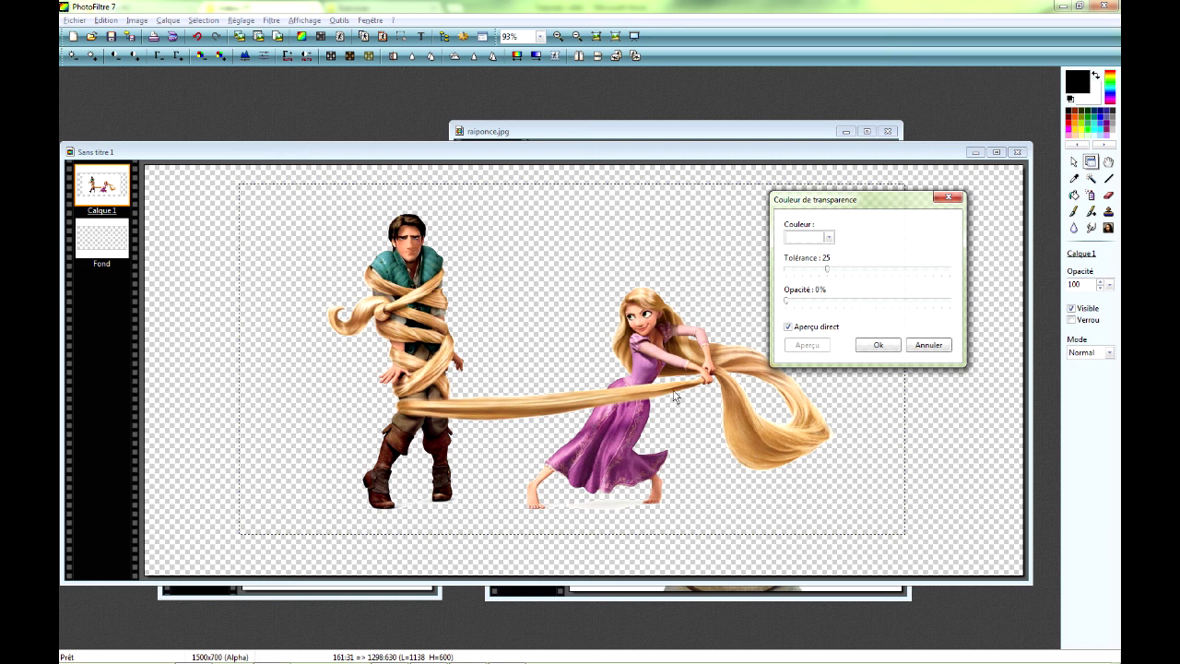
{"action": "left_click", "coordinate": [878, 344]}
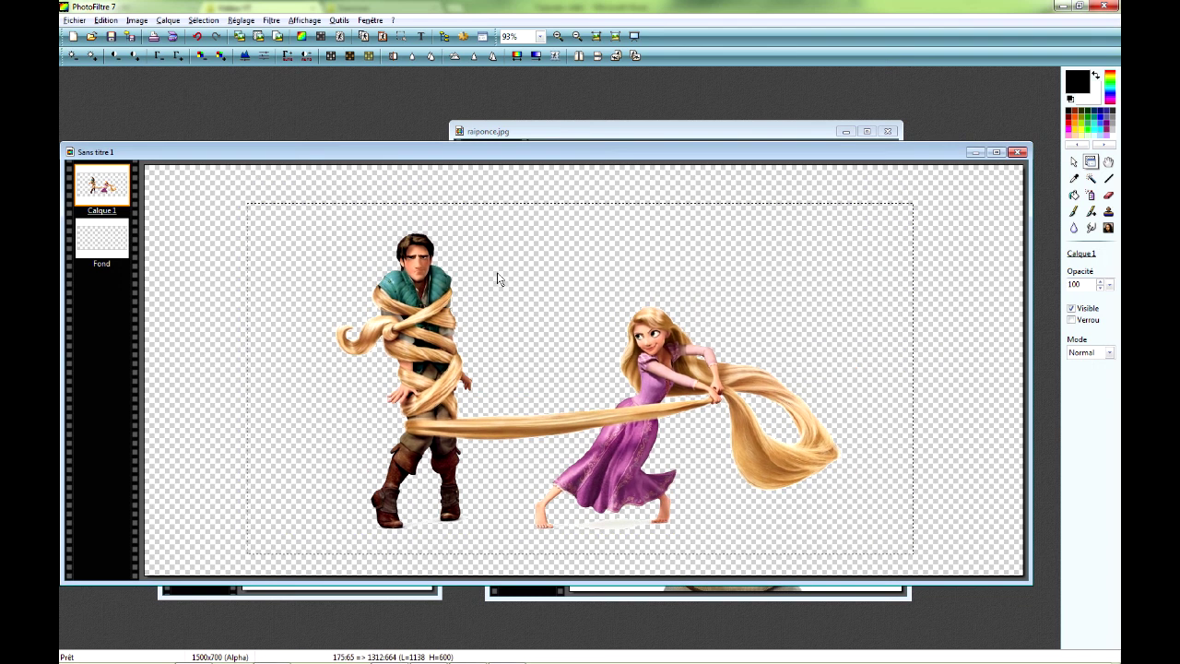
Move the raiponce layer to about 96, 37 in the montage, and minimize the raiponce.jpg window to clear the workspace.
{"action": "left_click_drag", "start_coordinate": [424, 271], "coordinate": [387, 273]}
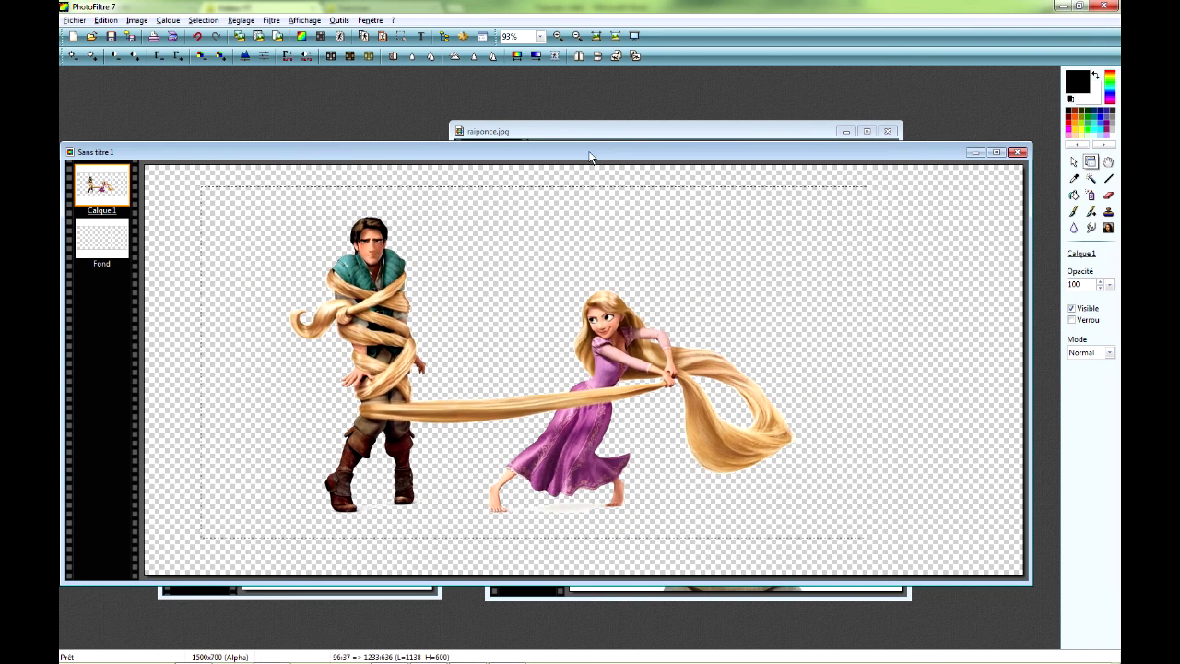
{"action": "left_click_drag", "start_coordinate": [581, 160], "coordinate": [607, 171]}
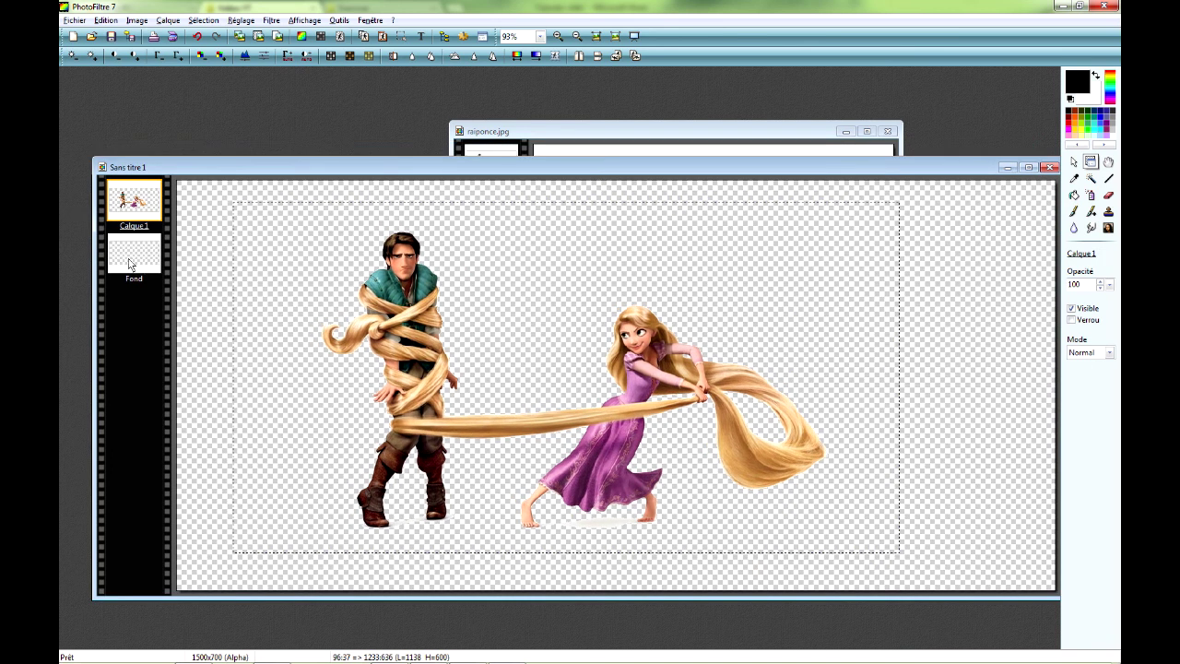
{"action": "left_click", "coordinate": [653, 132]}
{"action": "left_click", "coordinate": [845, 132]}
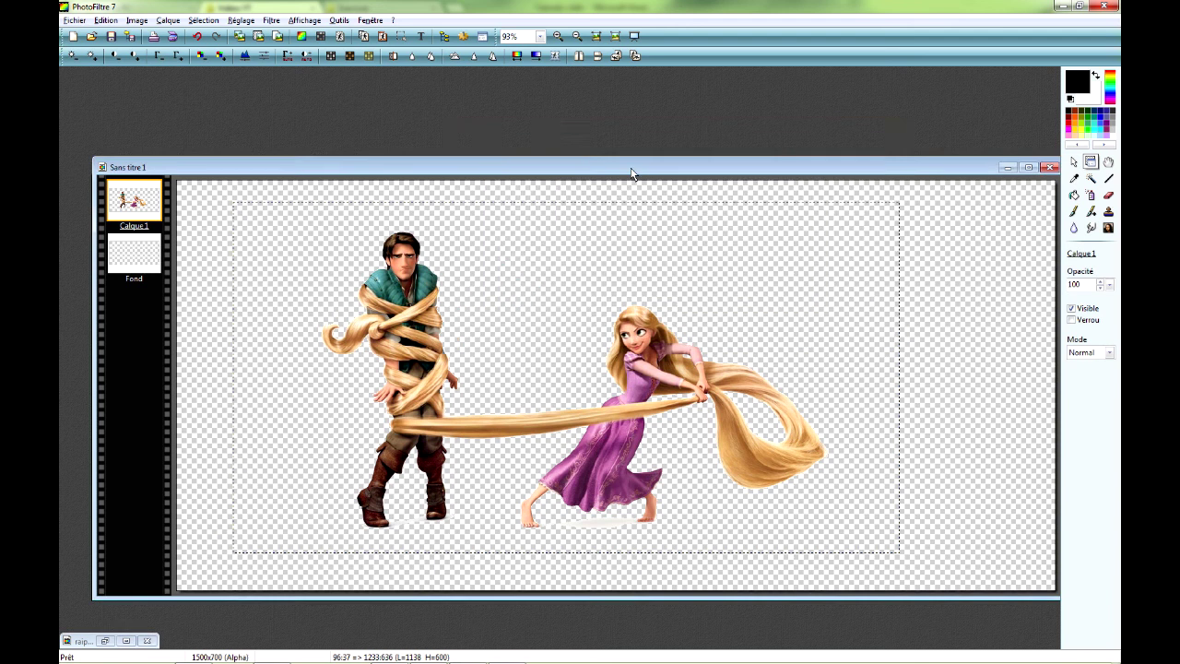
{"action": "left_click_drag", "start_coordinate": [633, 172], "coordinate": [625, 126]}
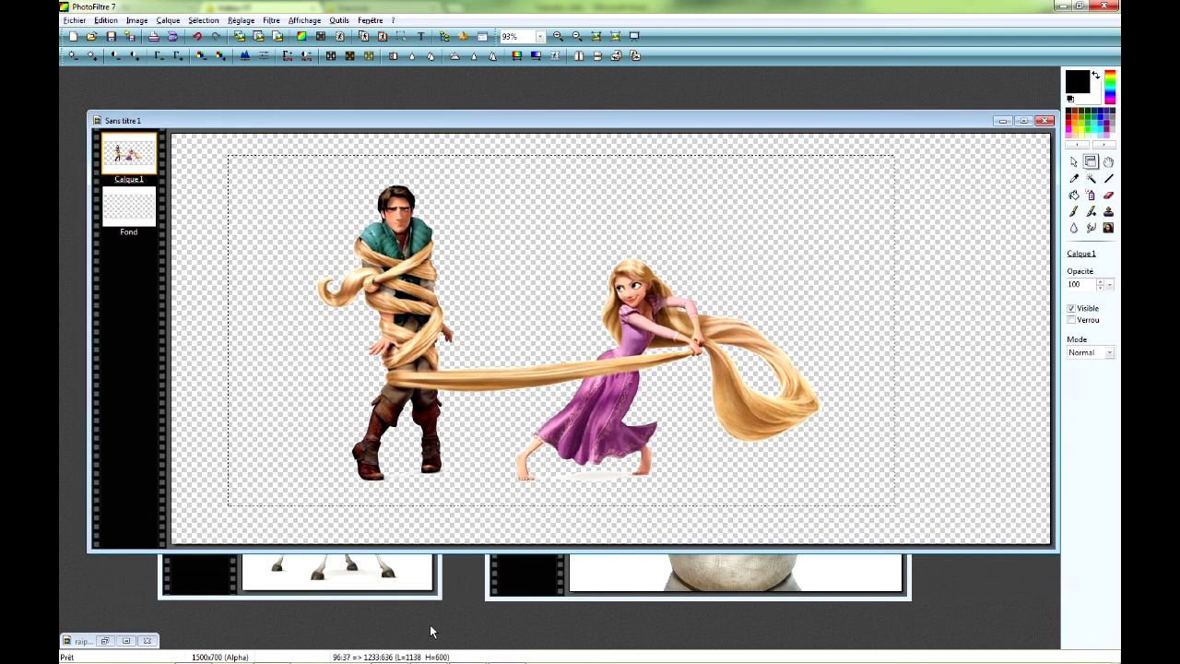
Make the white background of the Cheval.jpg image transparent with a tolerance of 30.
{"action": "left_click", "coordinate": [358, 575]}
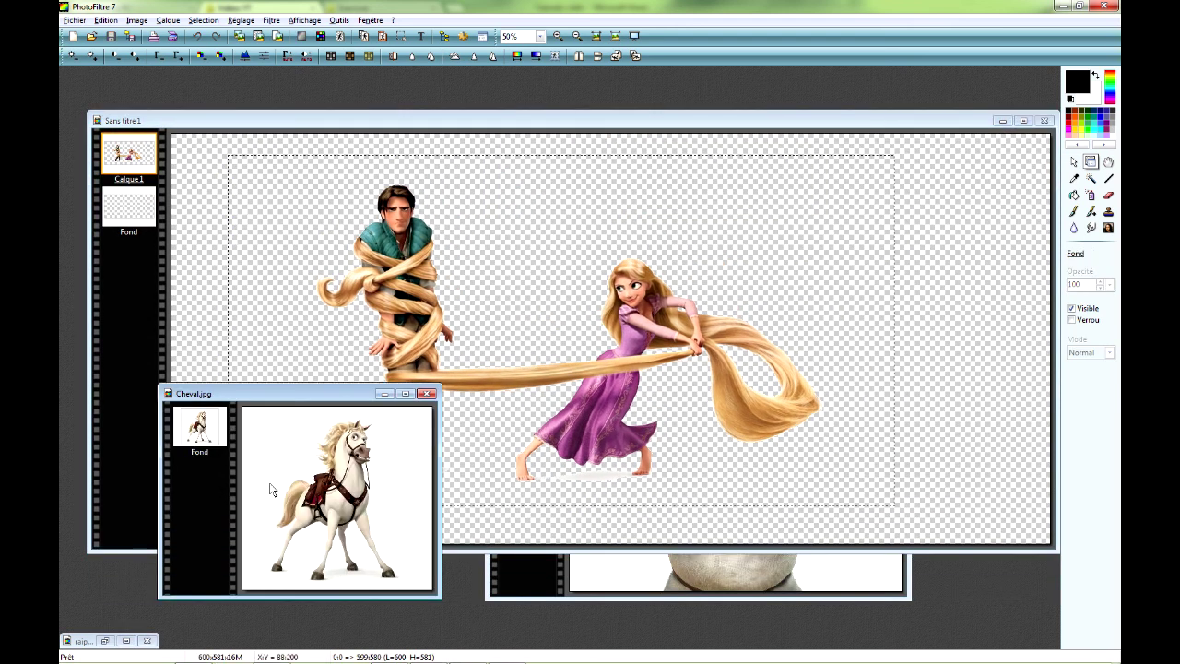
{"action": "scroll", "coordinate": [332, 461], "scroll_direction": "down", "scroll_amount": 1}
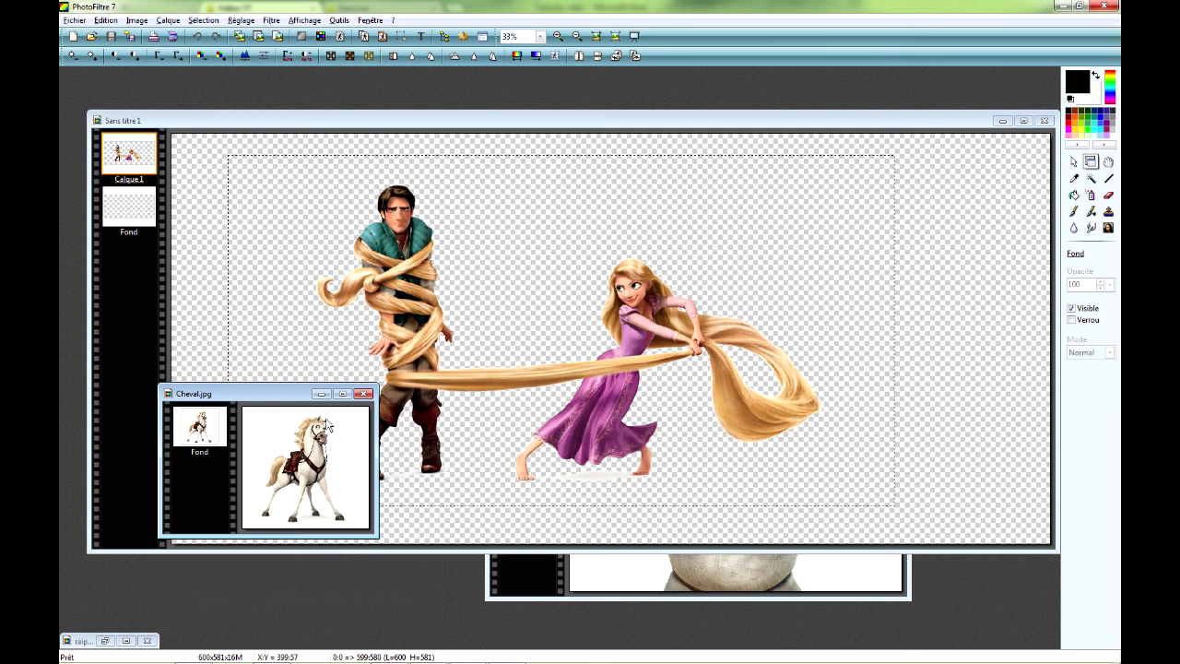
{"action": "left_click_drag", "start_coordinate": [280, 395], "coordinate": [398, 201]}
{"action": "scroll", "coordinate": [414, 253], "scroll_direction": "up", "scroll_amount": 2}
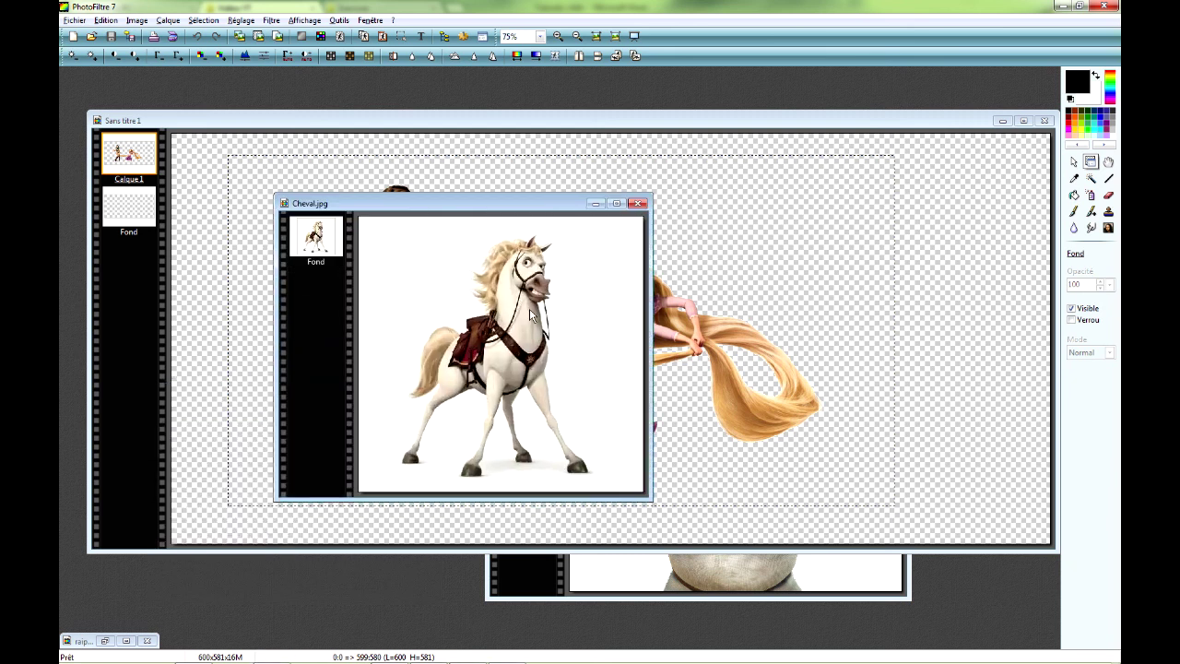
{"action": "scroll", "coordinate": [531, 315], "scroll_direction": "up", "scroll_amount": 1}
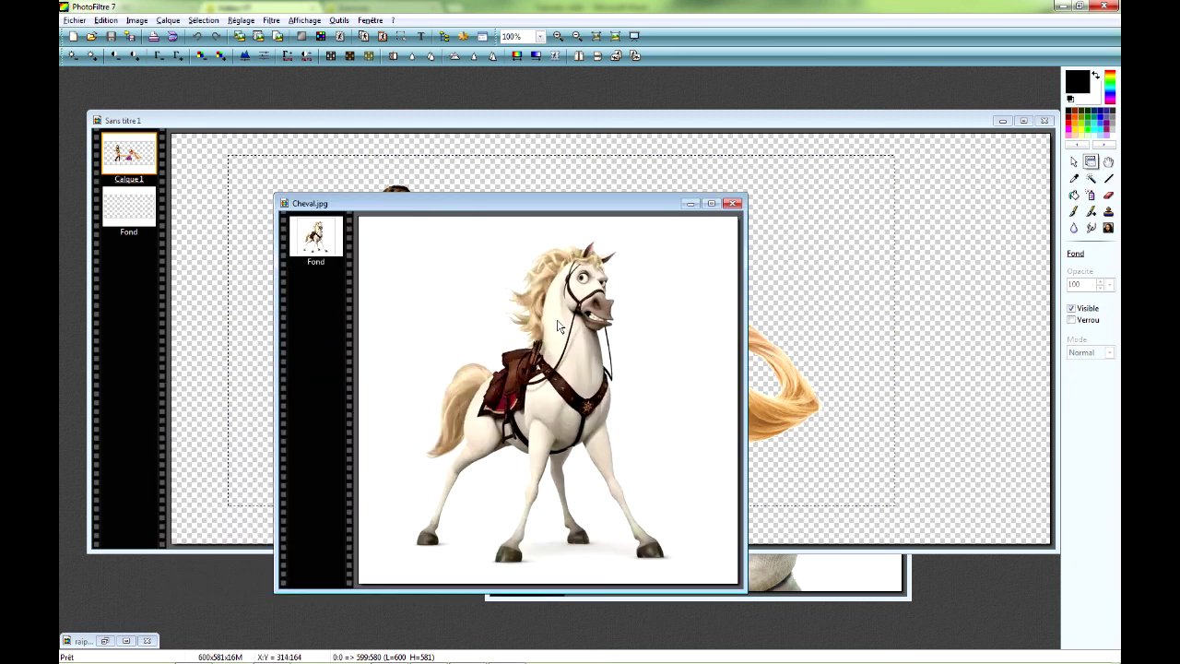
{"action": "left_click", "coordinate": [340, 37]}
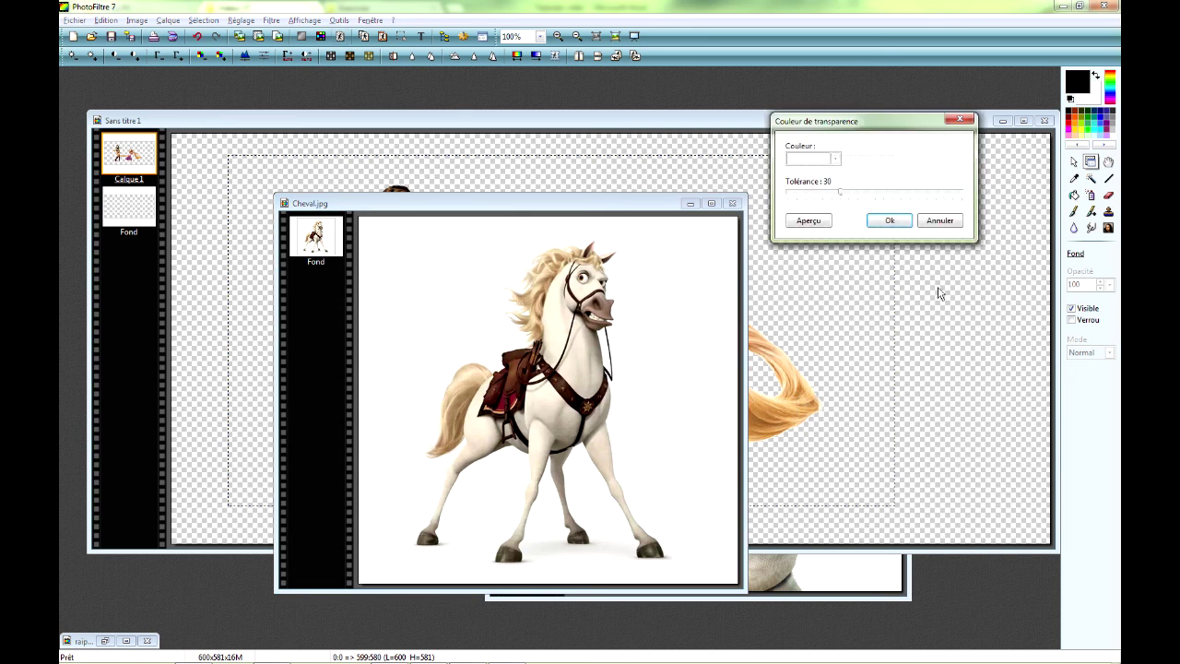
{"action": "left_click", "coordinate": [821, 225]}
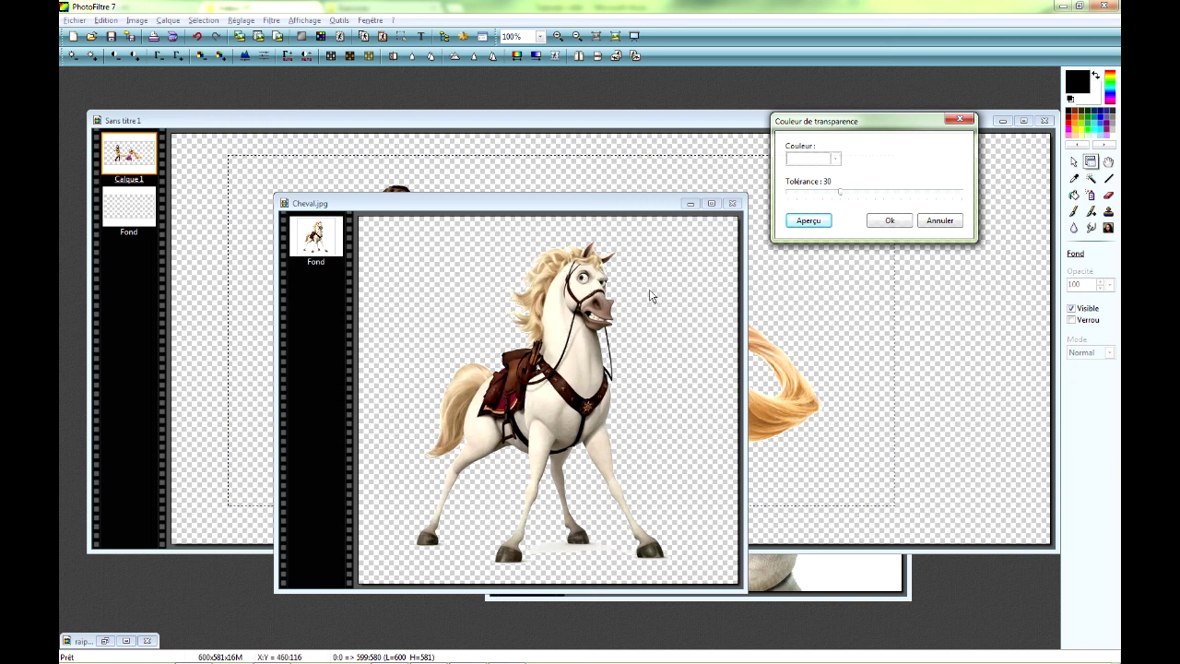
{"action": "left_click", "coordinate": [889, 221]}
Make the white background of the Shrek.jpg image transparent with a tolerance of 30.
{"action": "left_click_drag", "start_coordinate": [661, 205], "coordinate": [551, 234]}
{"action": "left_click", "coordinate": [888, 556]}
{"action": "scroll", "coordinate": [775, 433], "scroll_direction": "up", "scroll_amount": 1}
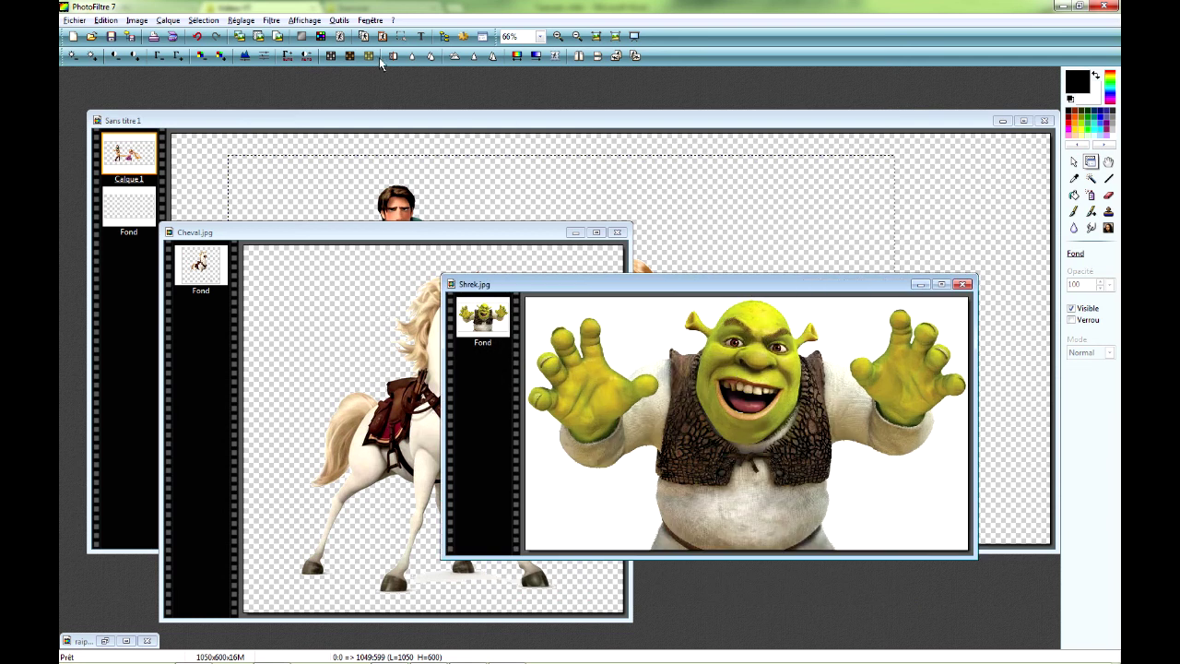
{"action": "left_click", "coordinate": [339, 36]}
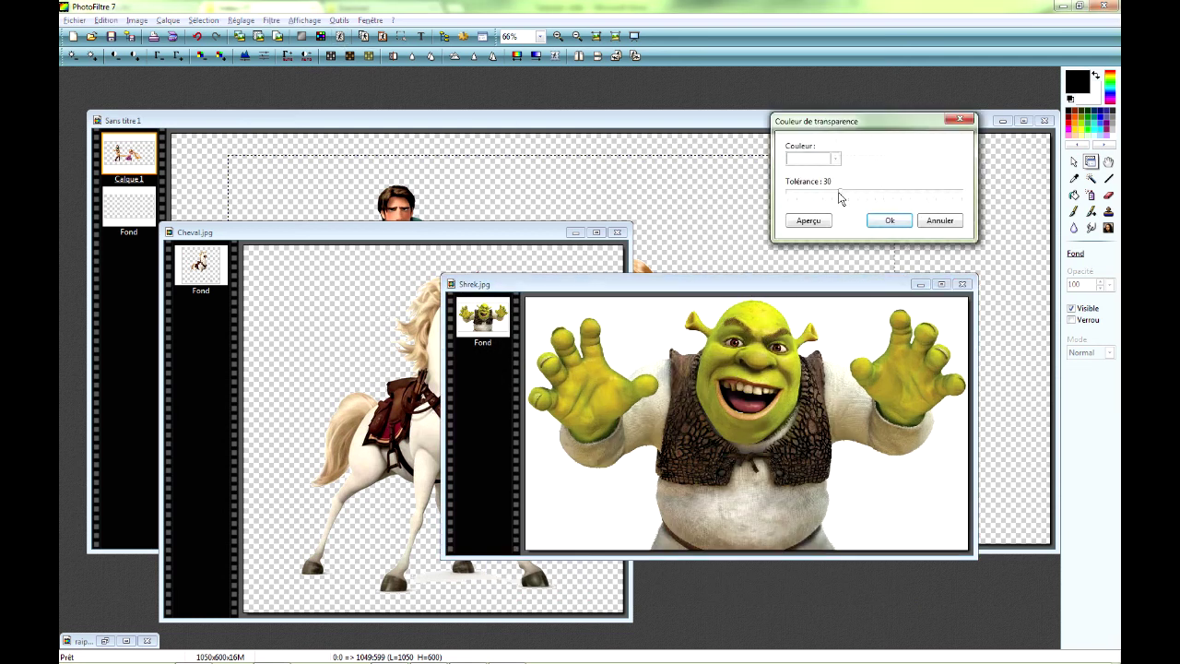
{"action": "left_click", "coordinate": [817, 221]}
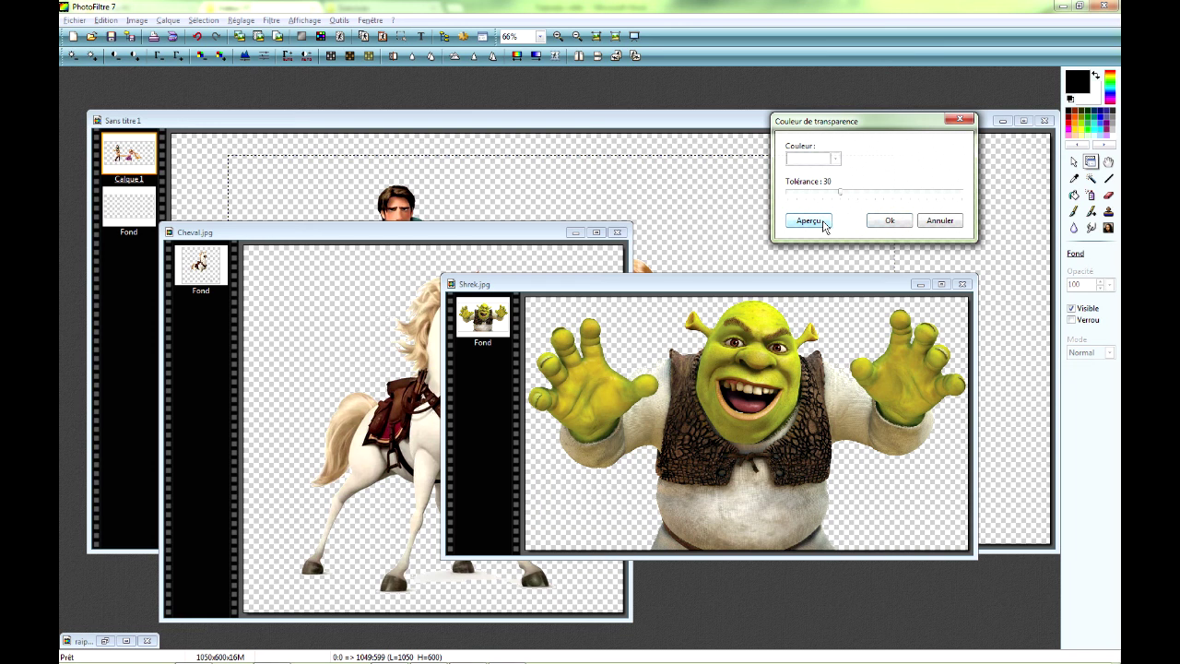
{"action": "left_click", "coordinate": [892, 223]}
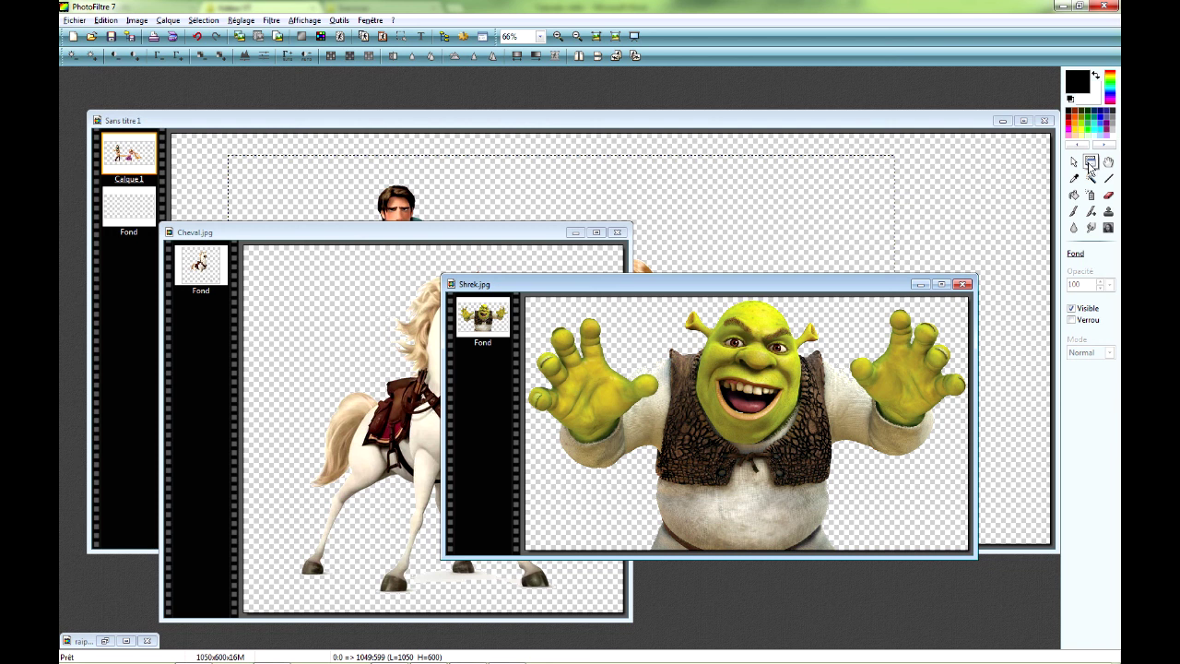
Copy the Shrek image into the transparent montage as a layer, placing its upper-left corner at about 621, 31.
{"action": "left_click", "coordinate": [1072, 162]}
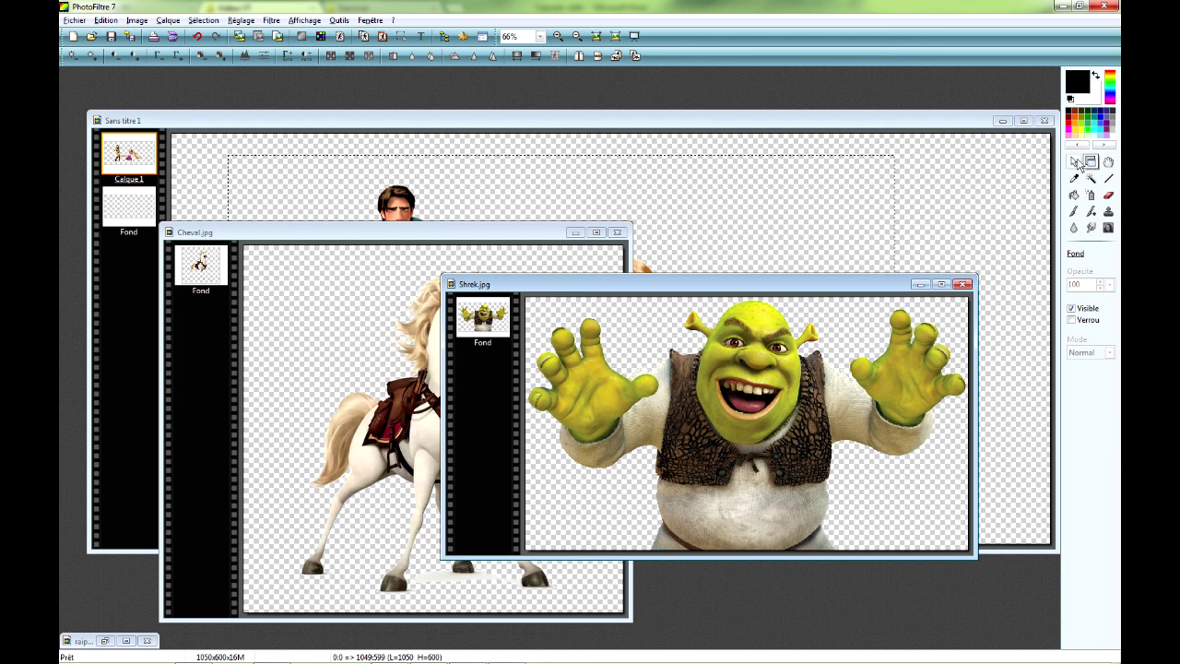
{"action": "right_click", "coordinate": [751, 388]}
{"action": "left_click", "coordinate": [807, 443]}
{"action": "left_click", "coordinate": [804, 242]}
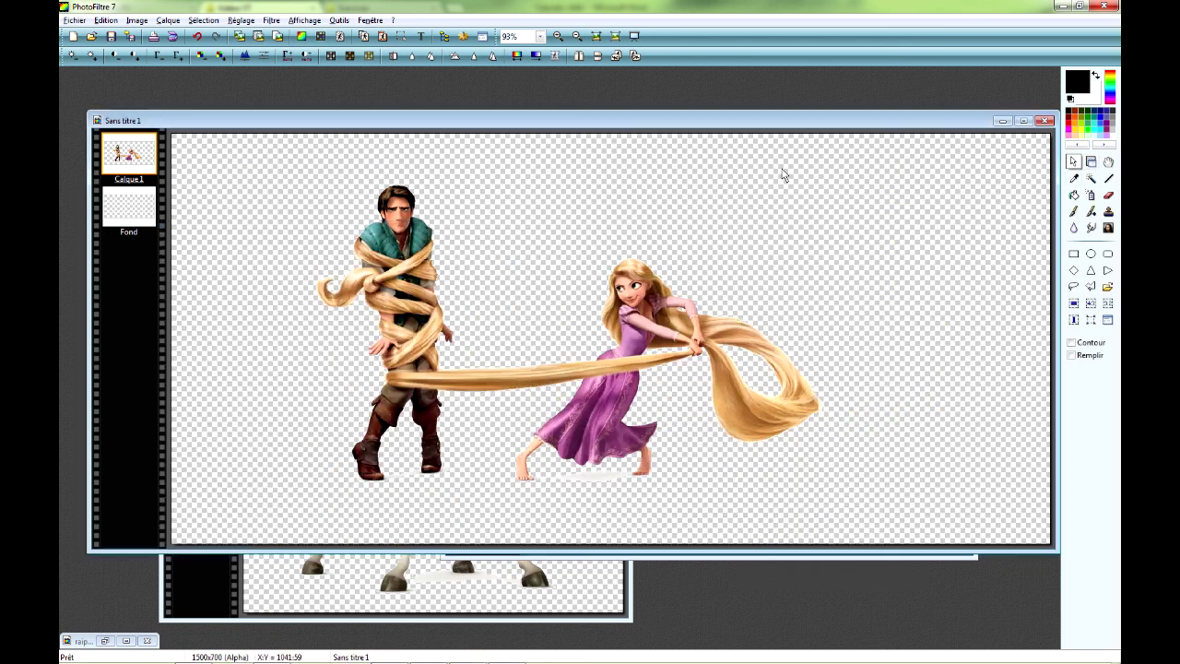
{"action": "right_click", "coordinate": [781, 173]}
{"action": "left_click", "coordinate": [810, 250]}
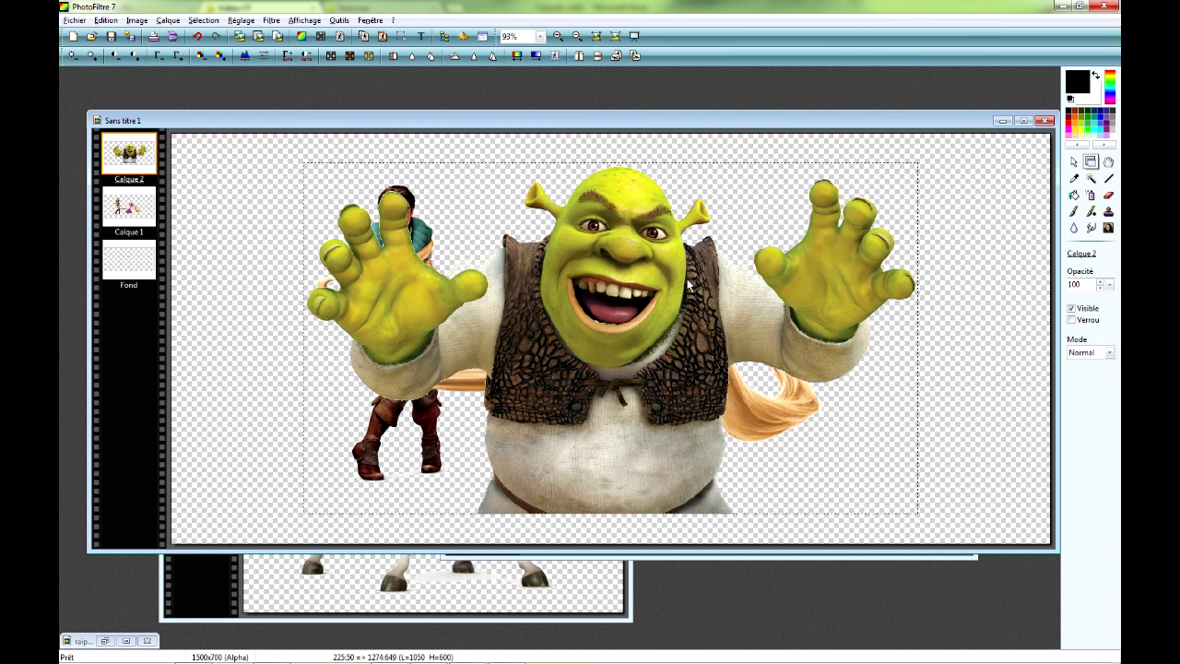
{"action": "left_click_drag", "start_coordinate": [567, 351], "coordinate": [798, 339]}
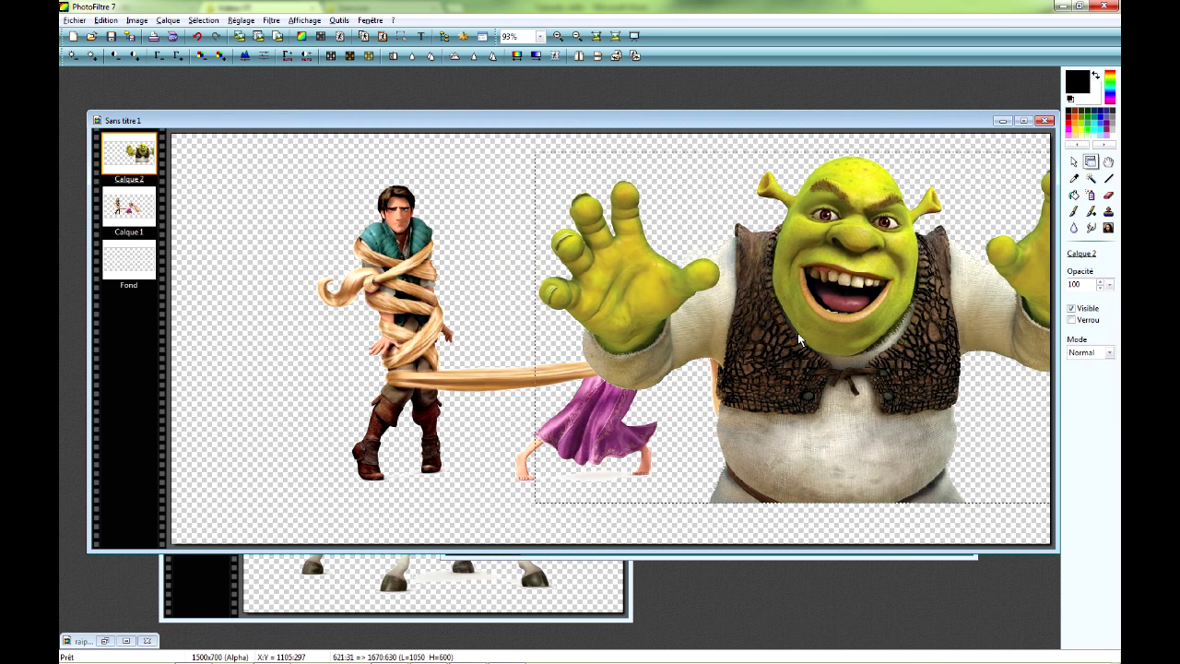
Copy the Cheval image into the montage as a layer and place the horse in front of the tied-up man.
{"action": "left_click", "coordinate": [570, 581]}
{"action": "right_click", "coordinate": [430, 371]}
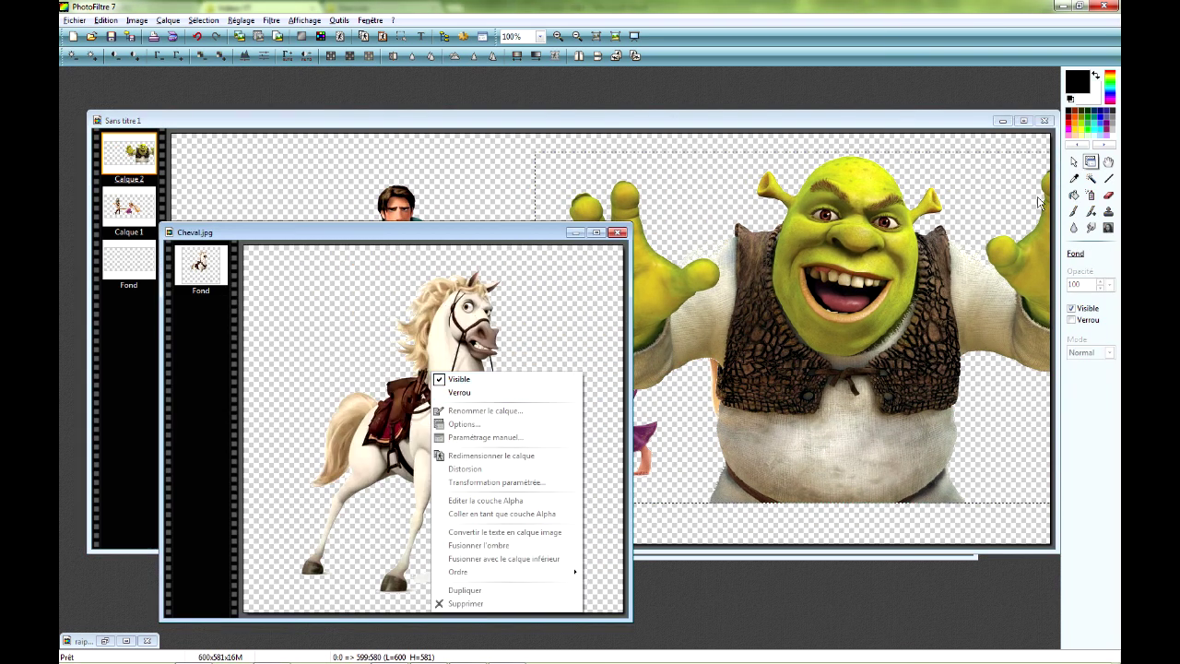
{"action": "left_click", "coordinate": [1089, 168]}
{"action": "left_click", "coordinate": [1073, 162]}
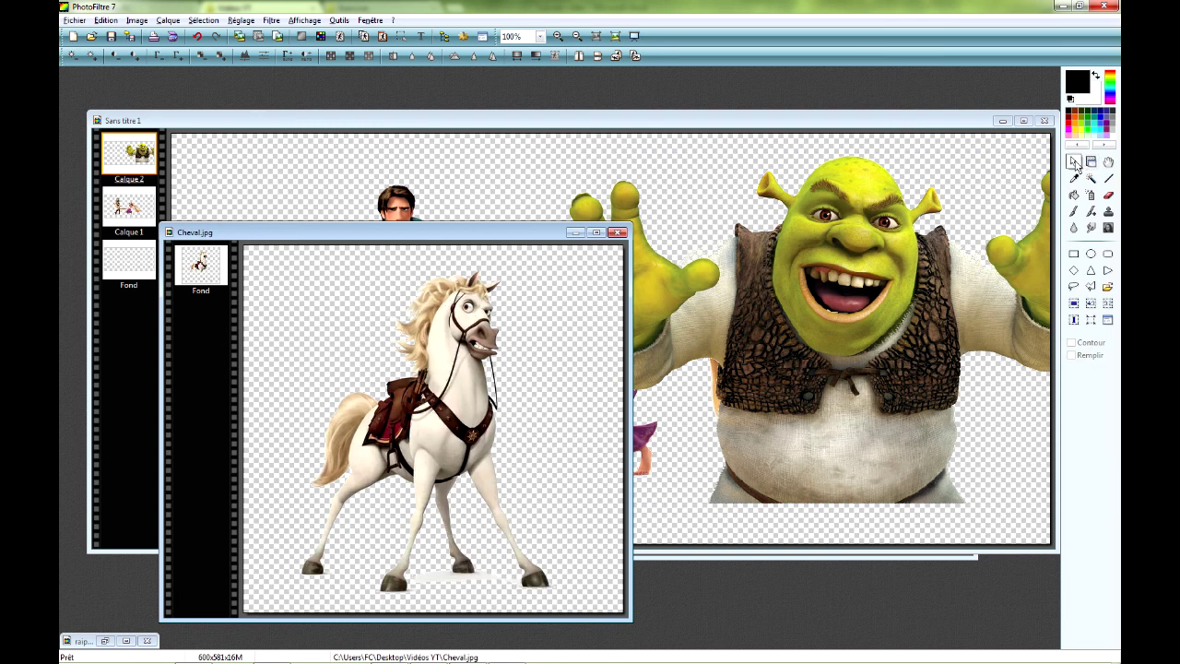
{"action": "right_click", "coordinate": [426, 366]}
{"action": "left_click", "coordinate": [463, 414]}
{"action": "left_click", "coordinate": [505, 191]}
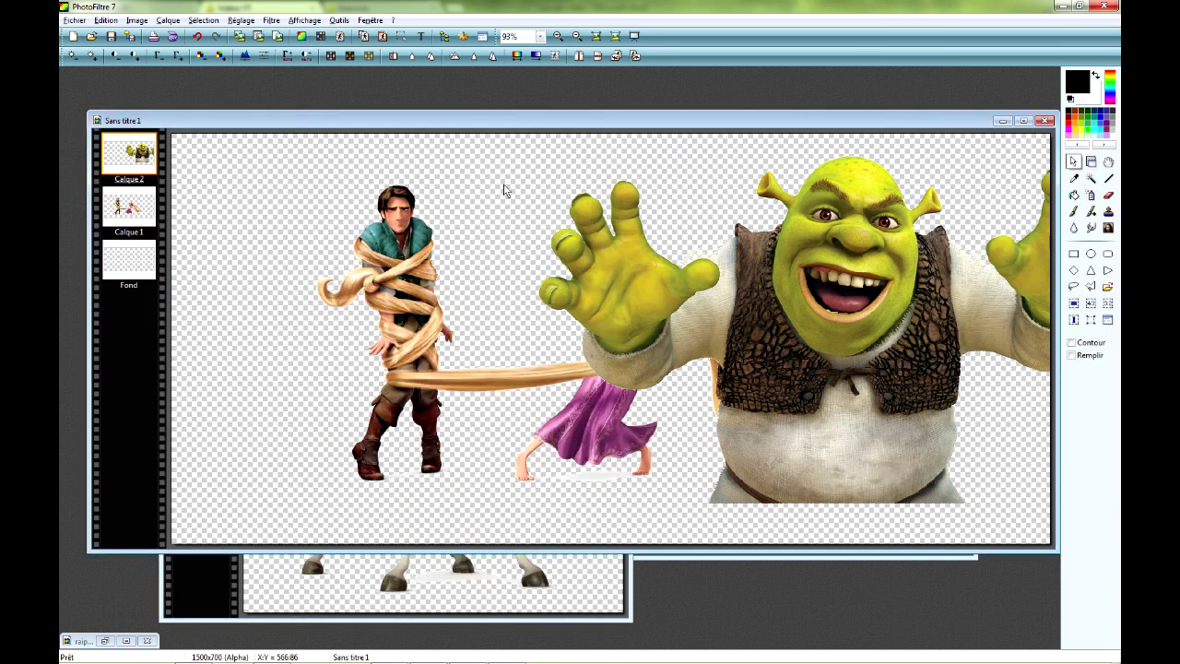
{"action": "right_click", "coordinate": [496, 167]}
{"action": "left_click", "coordinate": [558, 245]}
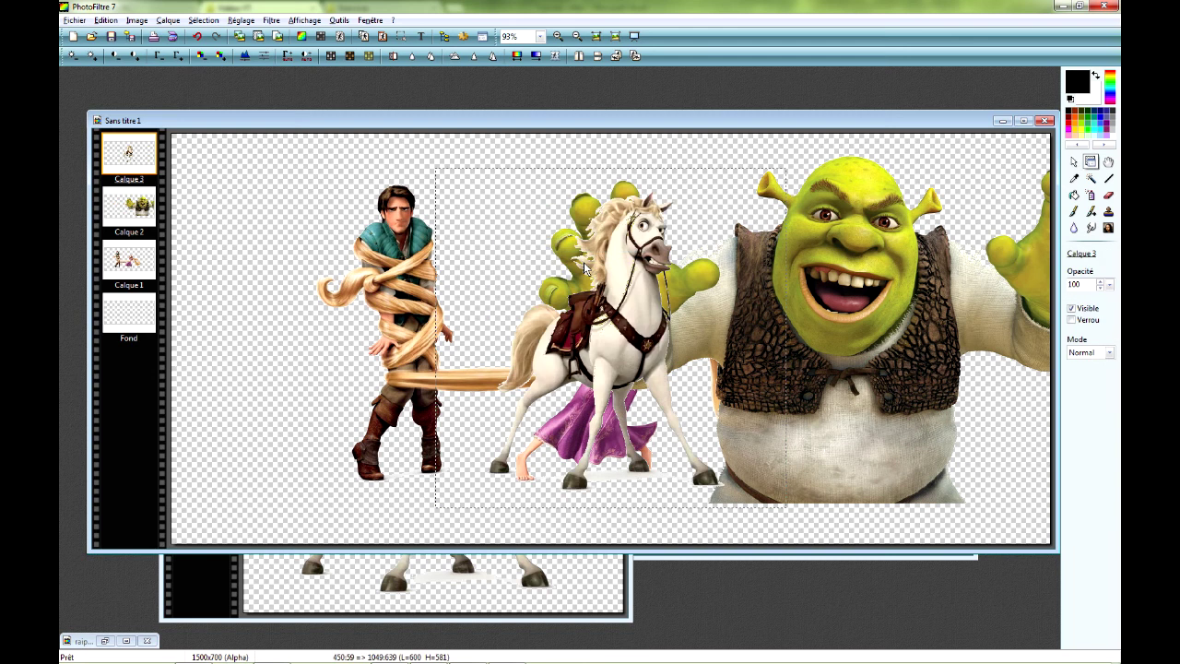
{"action": "left_click_drag", "start_coordinate": [636, 282], "coordinate": [493, 318]}
Move the Shrek layer to about 422, -3 and the horse layer to about 810, 53 in the montage.
{"action": "left_click", "coordinate": [765, 327]}
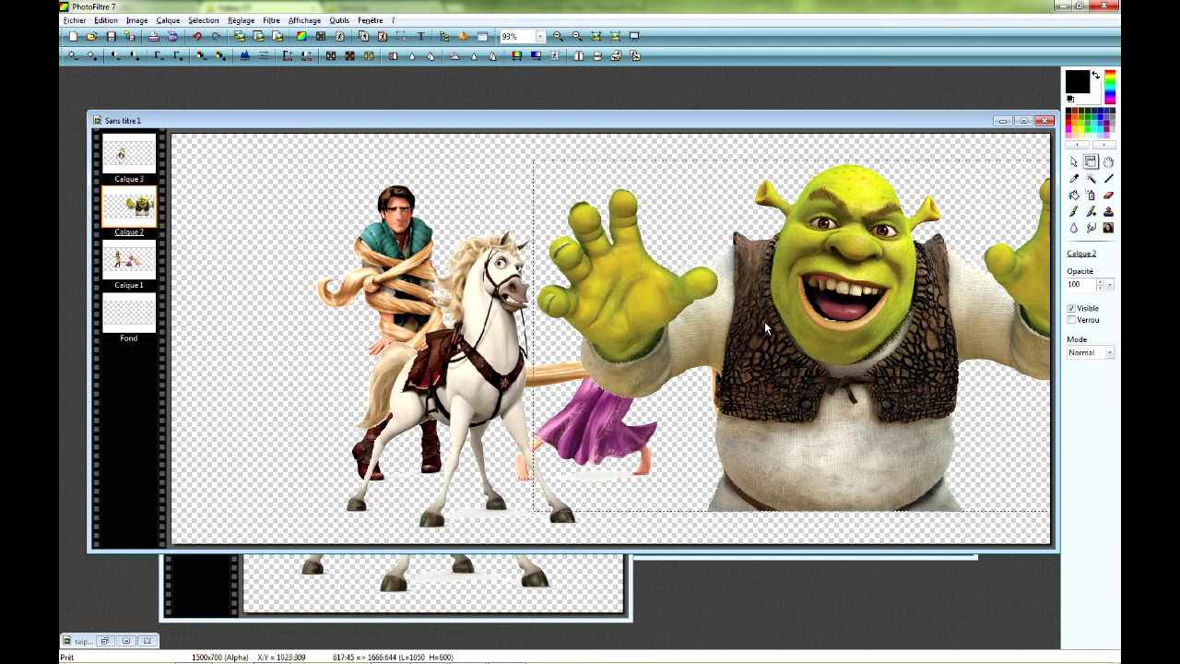
{"action": "left_click_drag", "start_coordinate": [764, 327], "coordinate": [801, 293]}
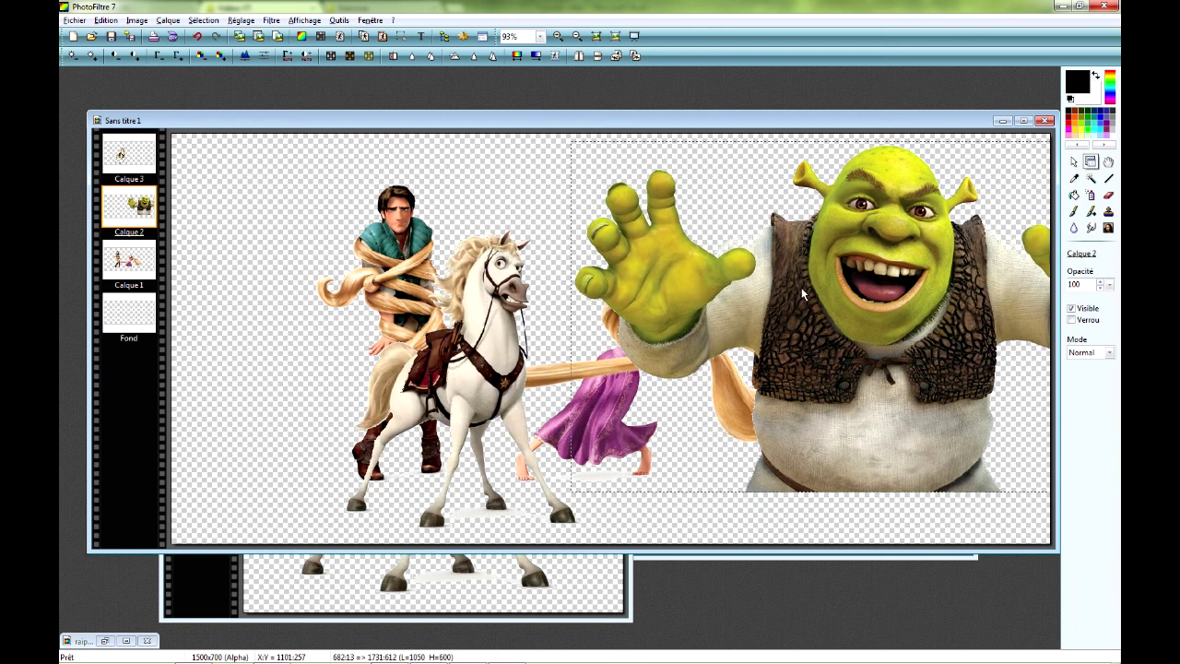
{"action": "left_click_drag", "start_coordinate": [480, 364], "coordinate": [808, 318]}
{"action": "left_click_drag", "start_coordinate": [590, 284], "coordinate": [437, 279]}
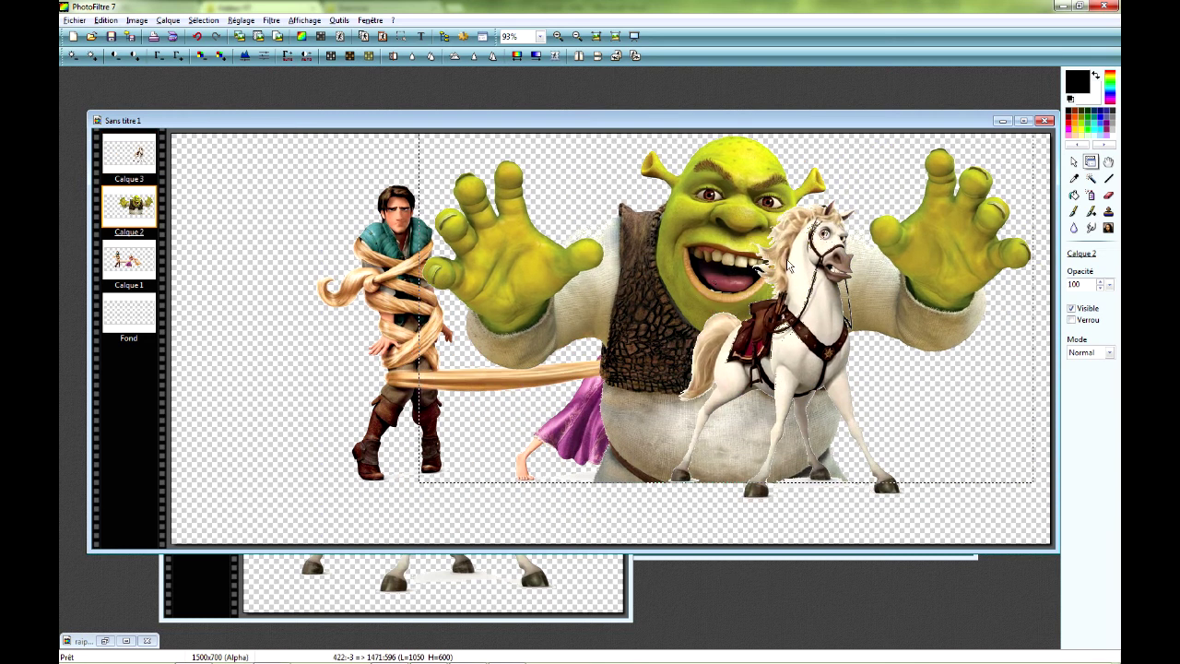
{"action": "left_click_drag", "start_coordinate": [751, 247], "coordinate": [780, 242]}
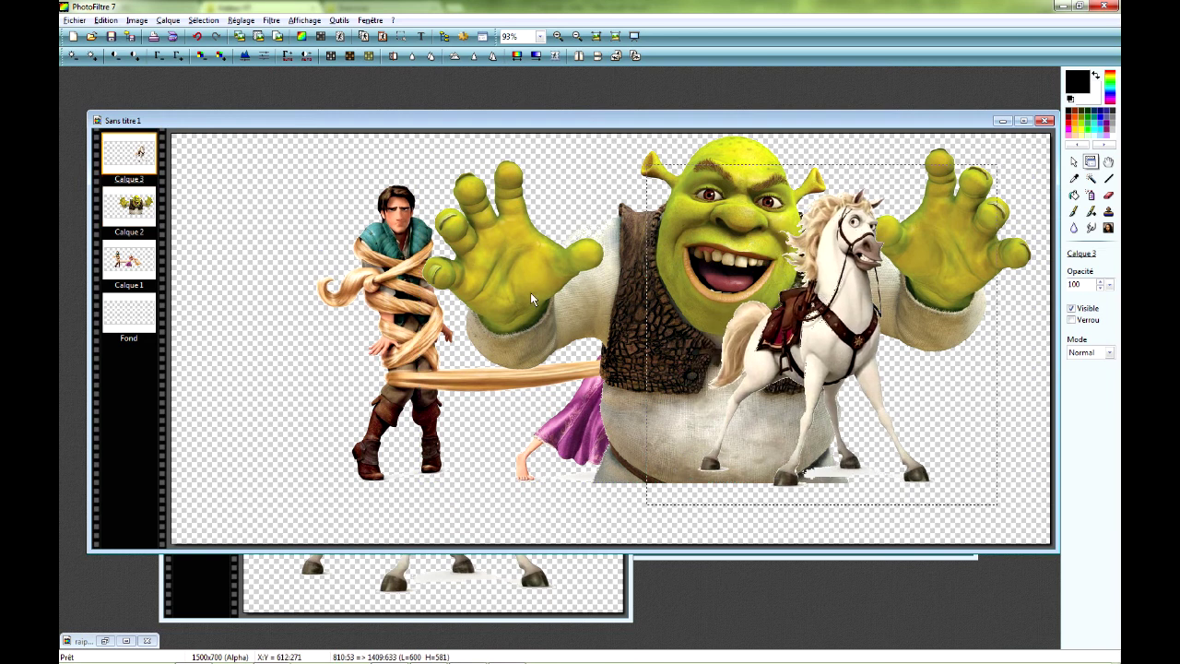
Shift the Shrek layer to about 416, 23 and reorder it below the raiponce layer.
{"action": "left_click_drag", "start_coordinate": [533, 291], "coordinate": [528, 314]}
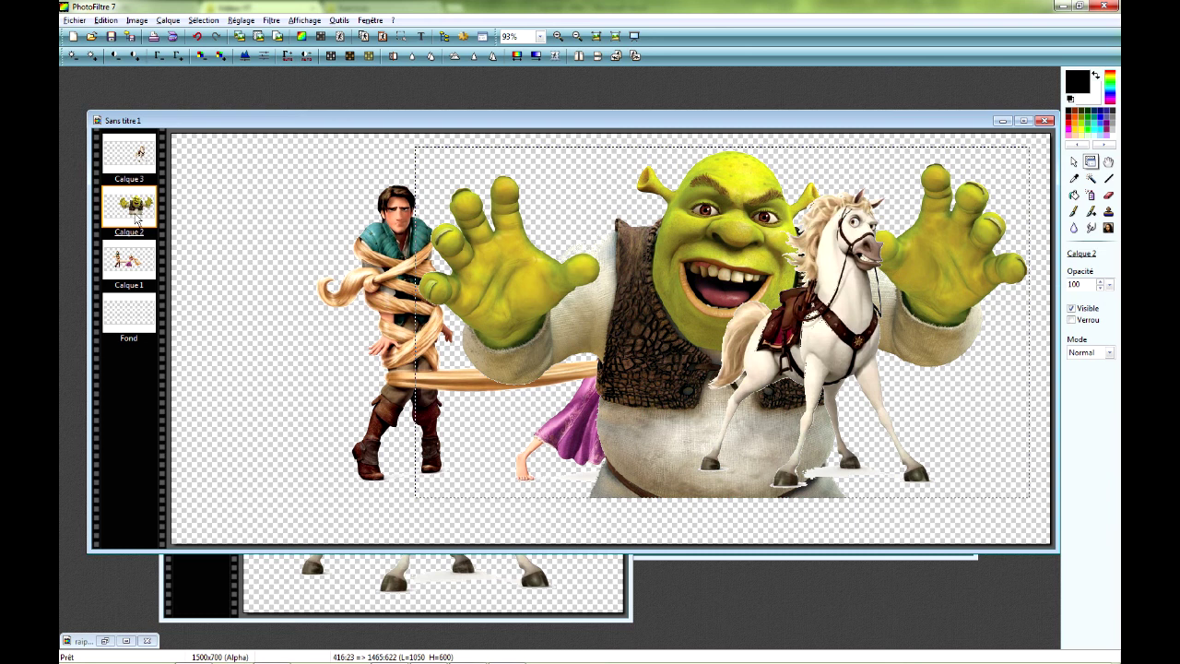
{"action": "left_click_drag", "start_coordinate": [129, 230], "coordinate": [131, 284]}
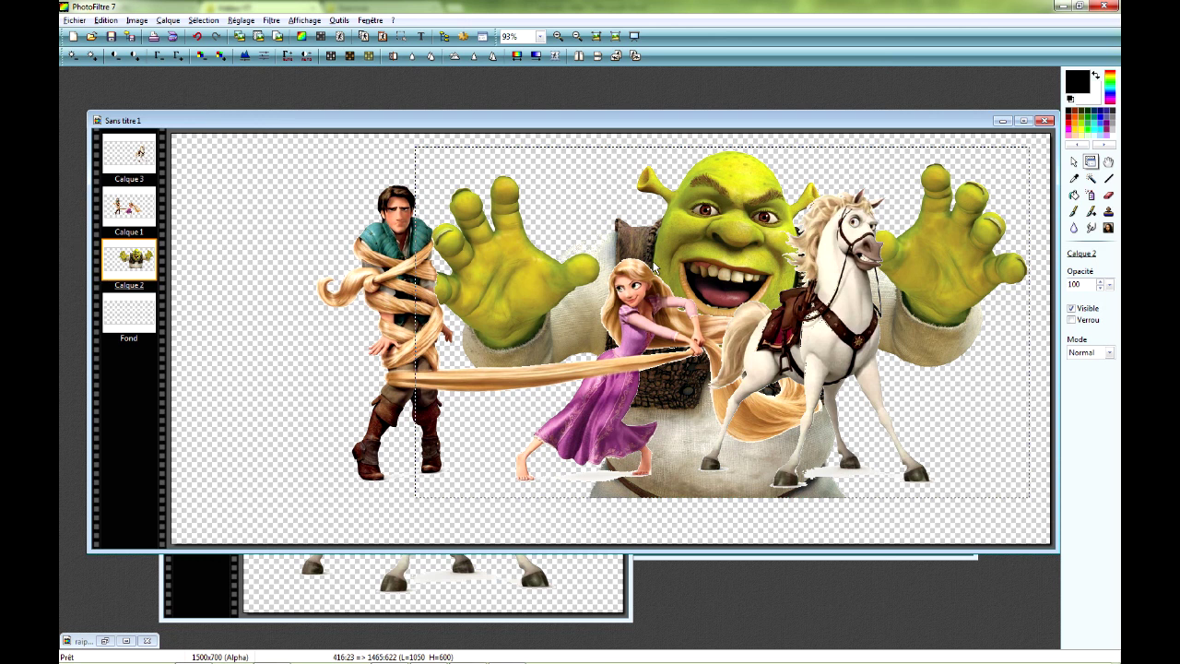
Move the raiponce layer to about 93, 8 and reorder it below the Shrek layer.
{"action": "mouse_move", "coordinate": [402, 275]}
{"action": "left_mouse_down"}
{"action": "mouse_move", "coordinate": [479, 244]}
{"action": "mouse_move", "coordinate": [400, 259]}
{"action": "left_mouse_up"}
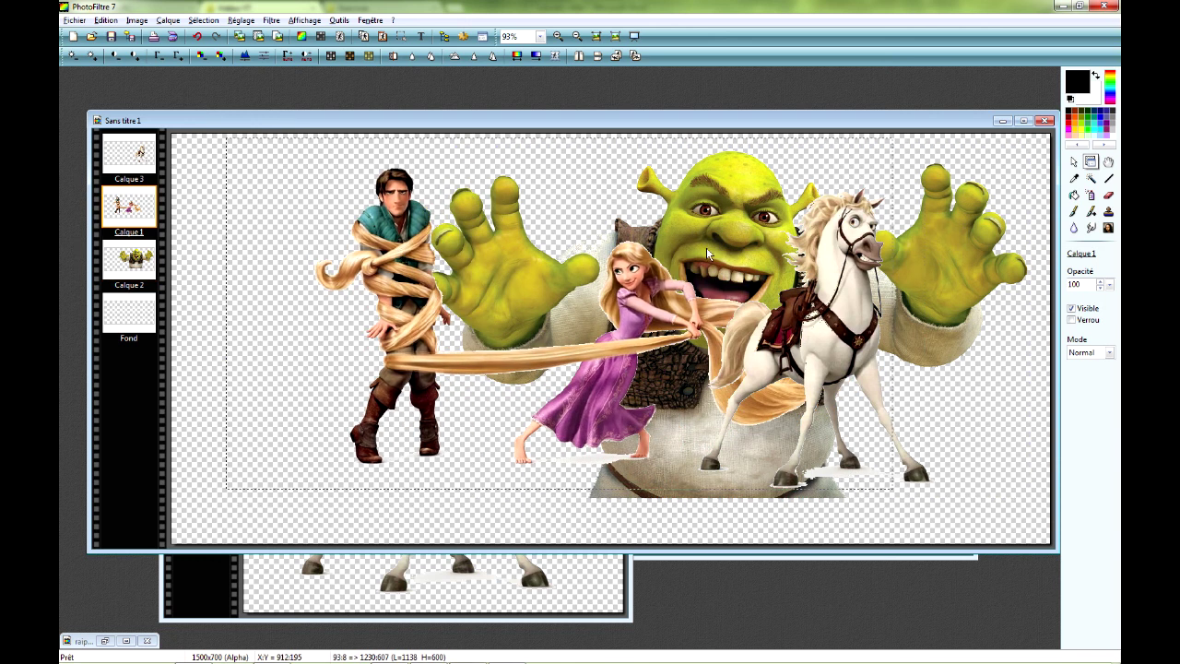
{"action": "left_click_drag", "start_coordinate": [131, 212], "coordinate": [138, 285]}
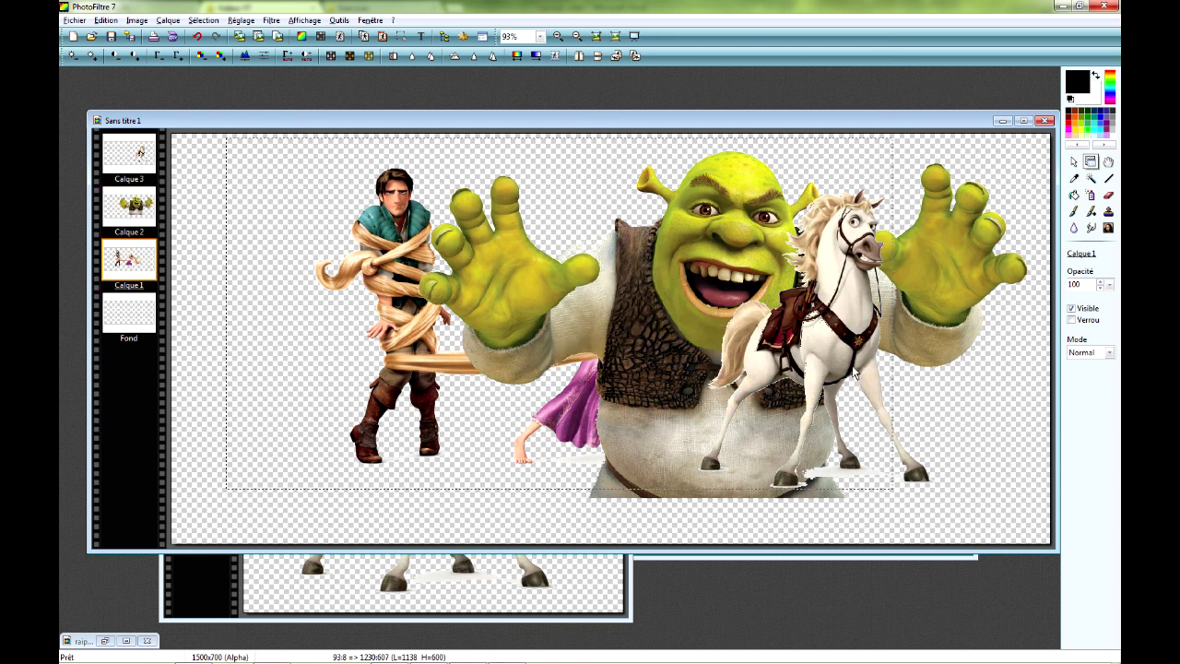
{"action": "left_click_drag", "start_coordinate": [848, 322], "coordinate": [889, 366]}
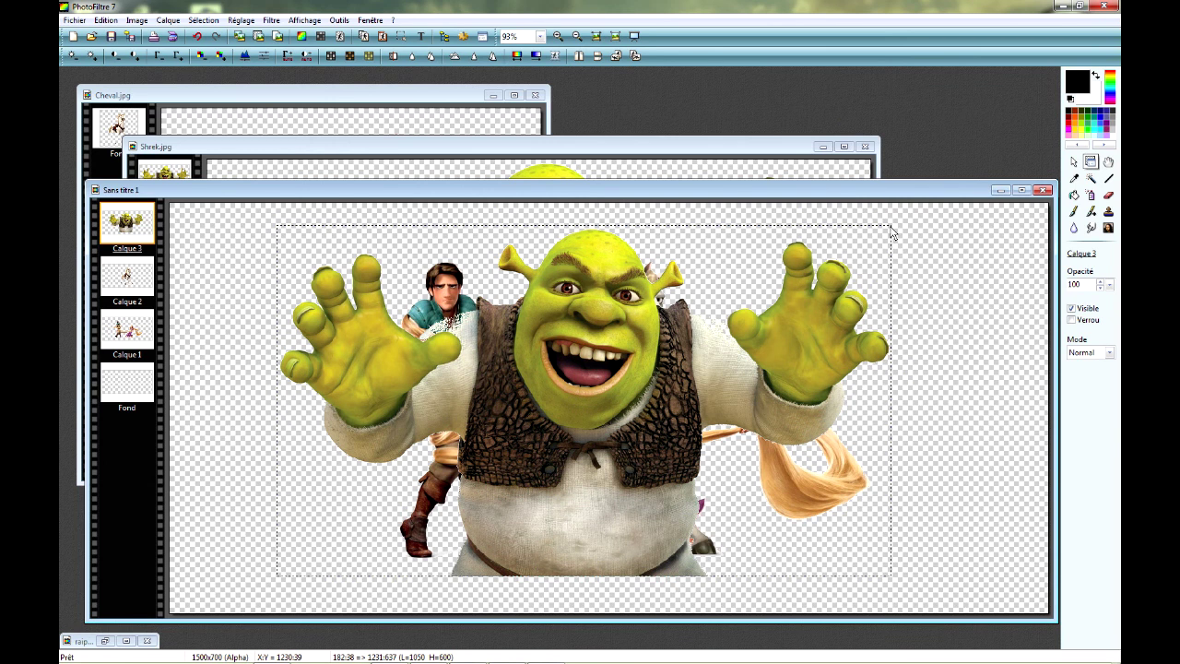
Resize the Shrek layer proportionally to about 895 by 512 pixels and shift it slightly sideways.
{"action": "right_click", "coordinate": [806, 282]}
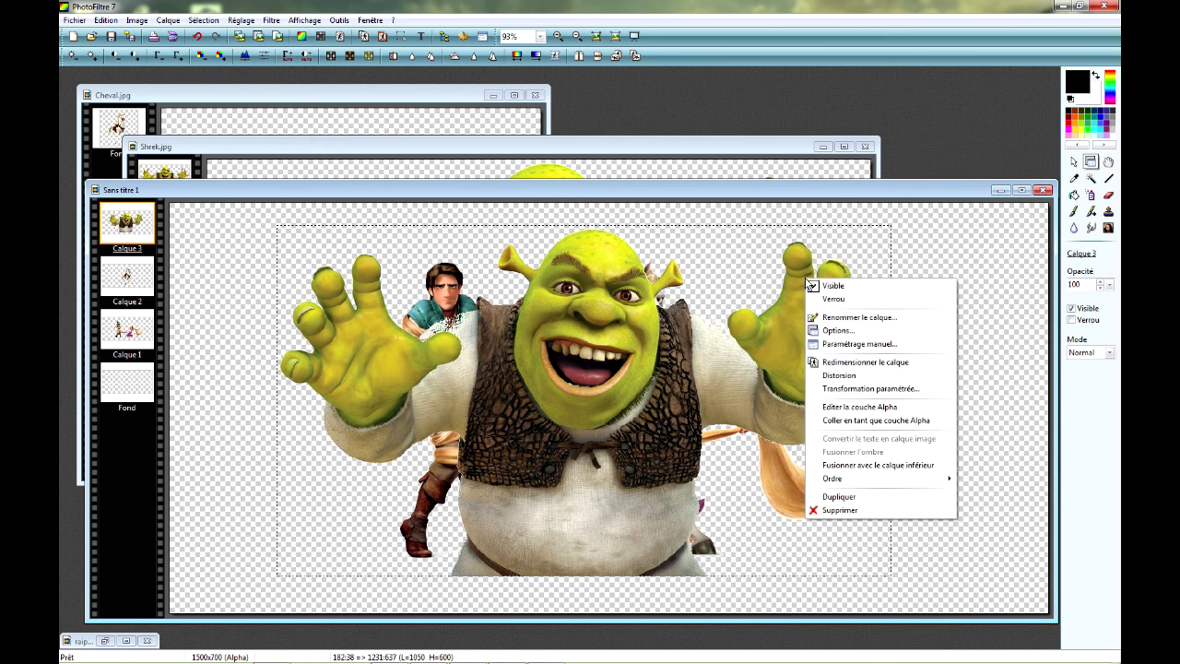
{"action": "left_click", "coordinate": [864, 365]}
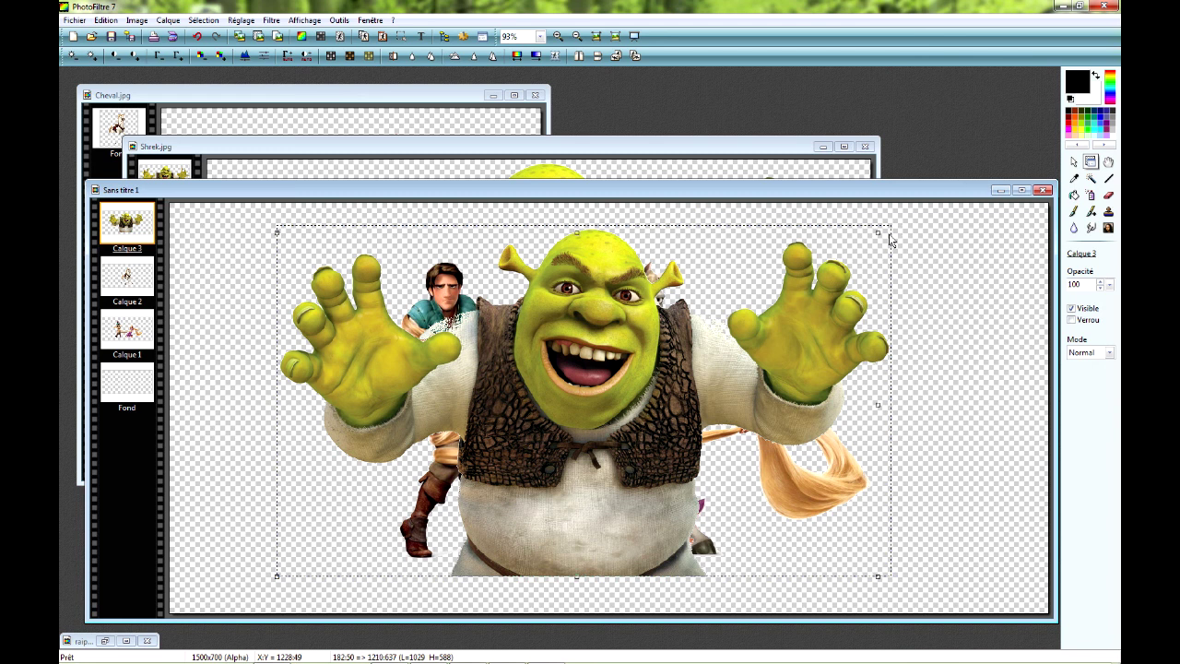
{"action": "left_click_drag", "start_coordinate": [890, 231], "coordinate": [918, 283]}
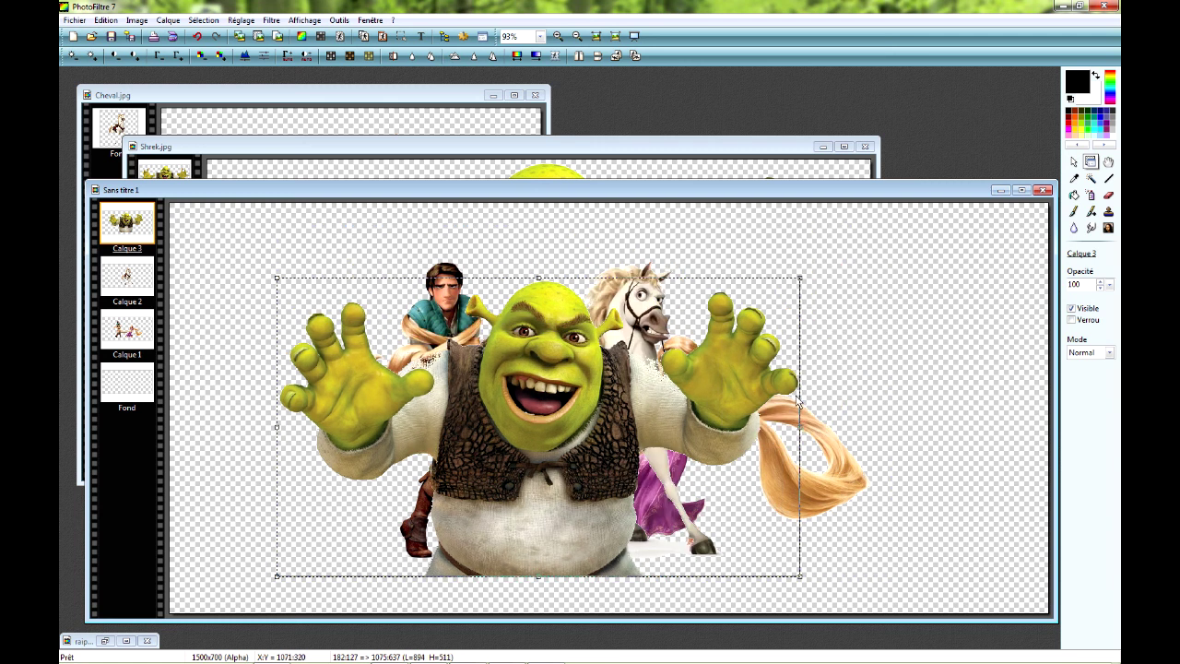
{"action": "right_click", "coordinate": [572, 378]}
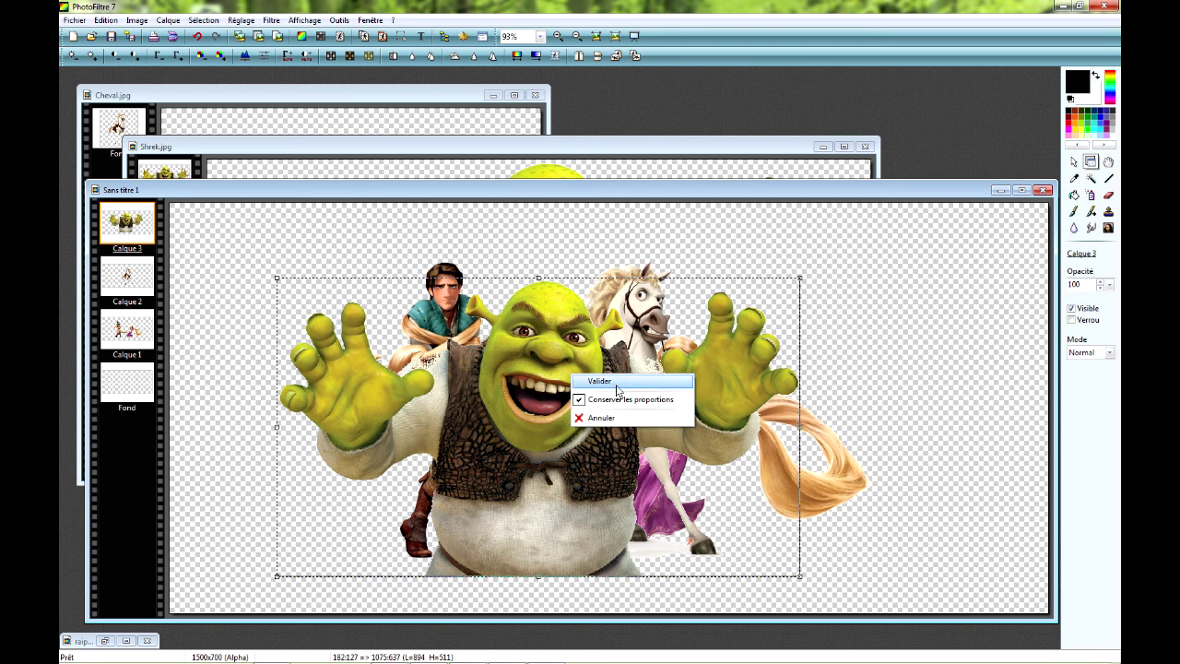
{"action": "left_click", "coordinate": [616, 385]}
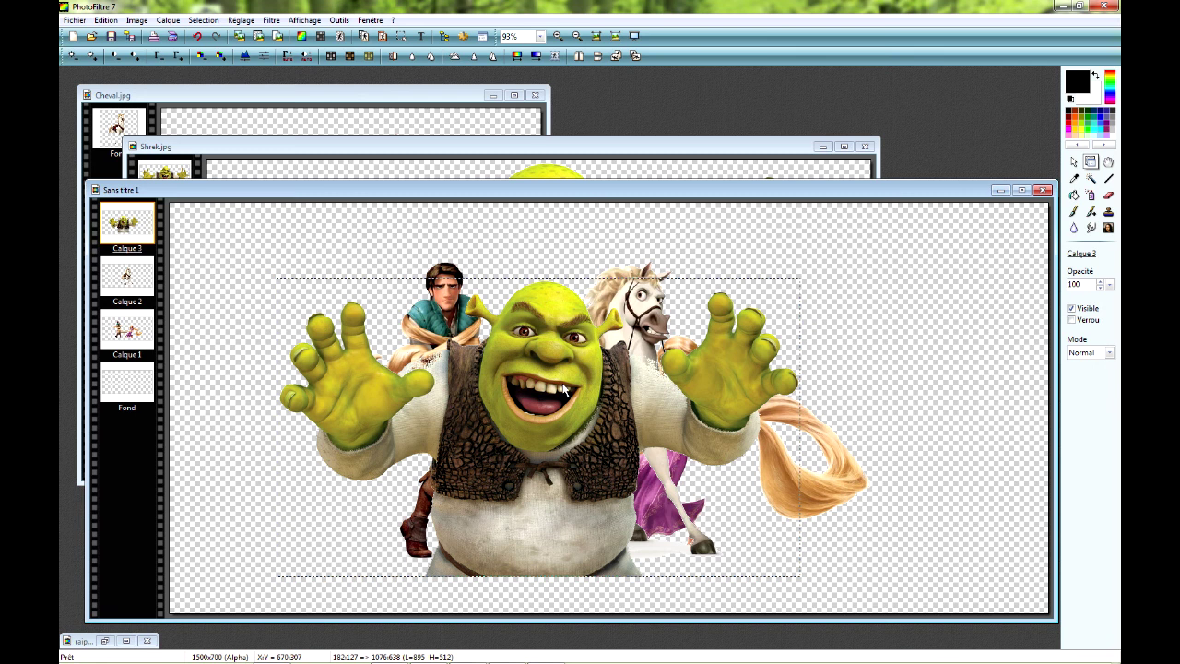
{"action": "left_click_drag", "start_coordinate": [568, 390], "coordinate": [591, 389]}
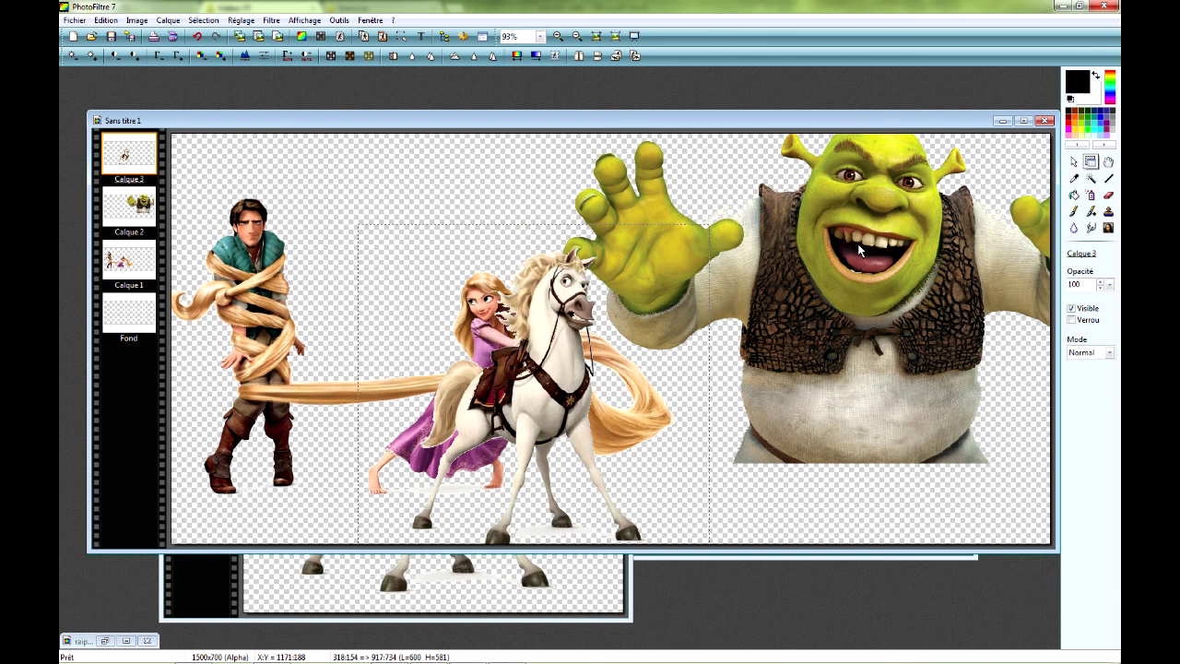
Reorder the layers so raiponce is on top, the horse below it and Shrek just above the background.
{"action": "left_click_drag", "start_coordinate": [137, 210], "coordinate": [127, 281]}
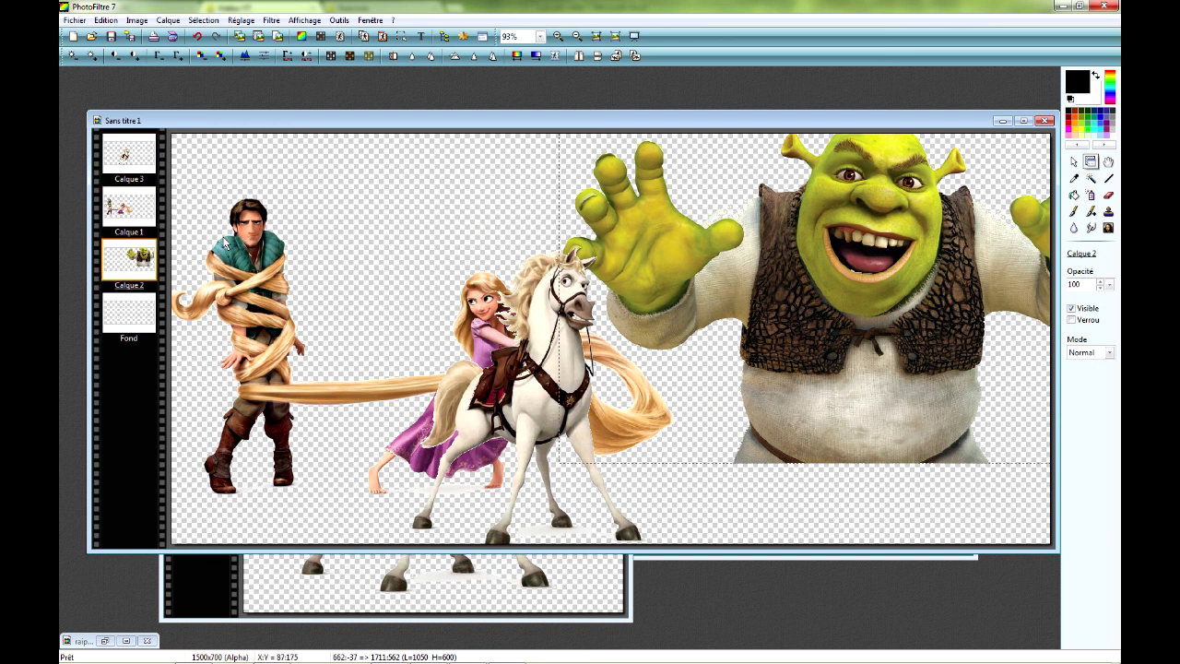
{"action": "left_click", "coordinate": [136, 160]}
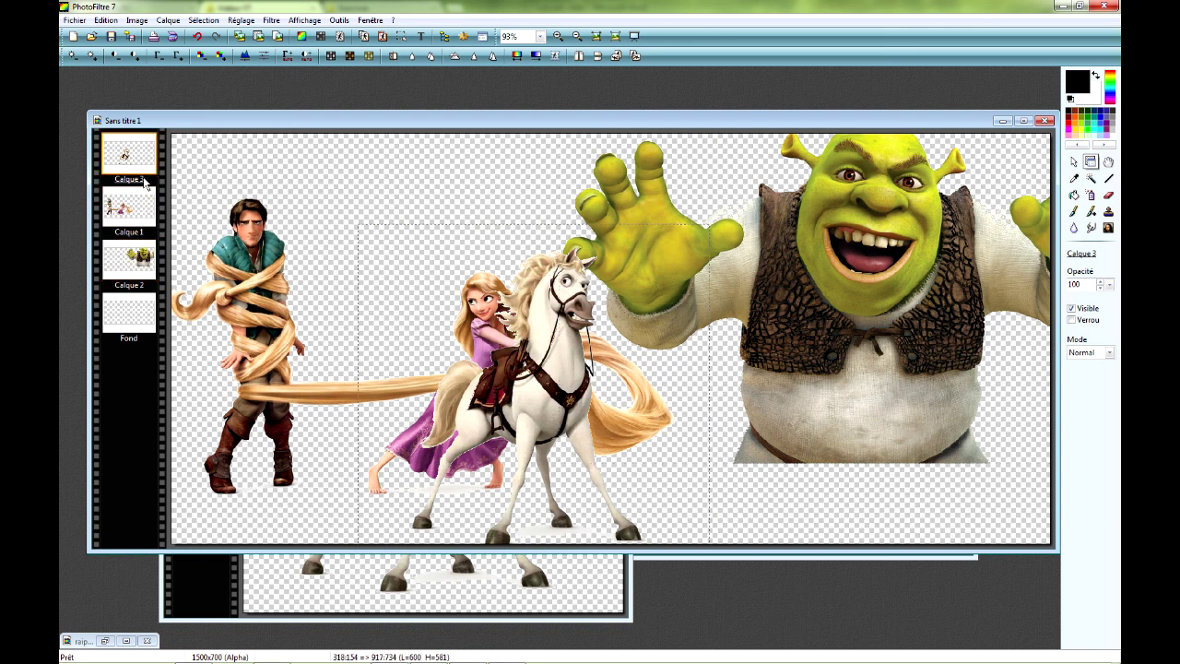
{"action": "left_click_drag", "start_coordinate": [137, 224], "coordinate": [136, 224]}
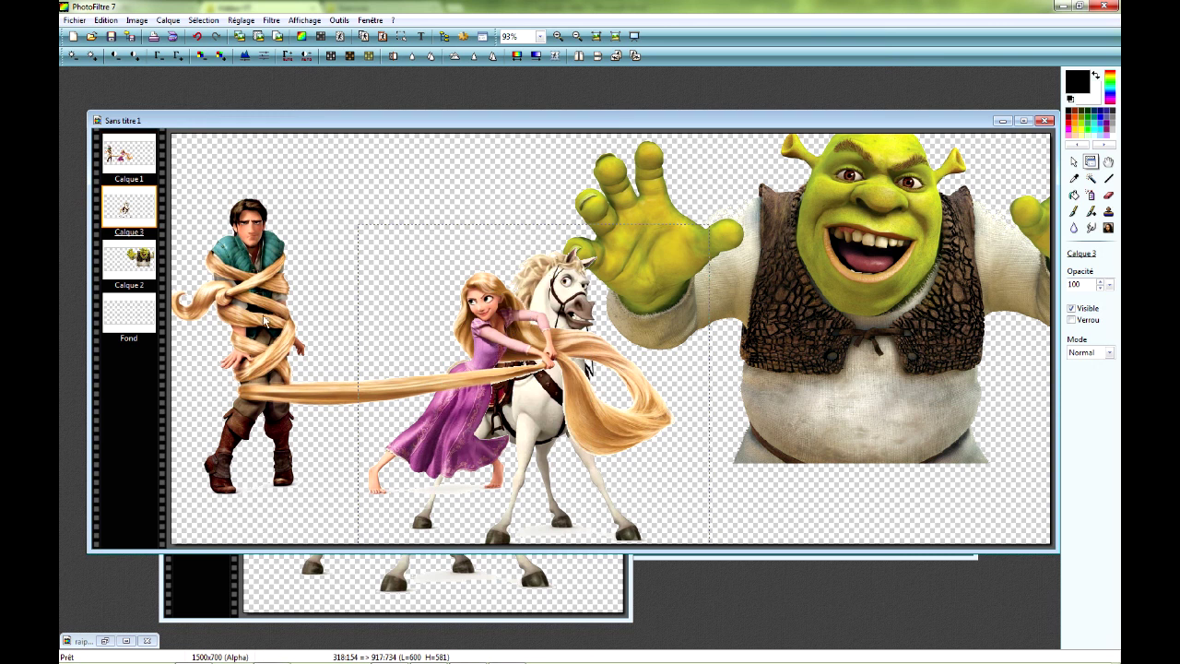
Move the Shrek layer to about -60, -32 and place the horse between the tied-up man and the girl.
{"action": "left_click_drag", "start_coordinate": [814, 250], "coordinate": [468, 227]}
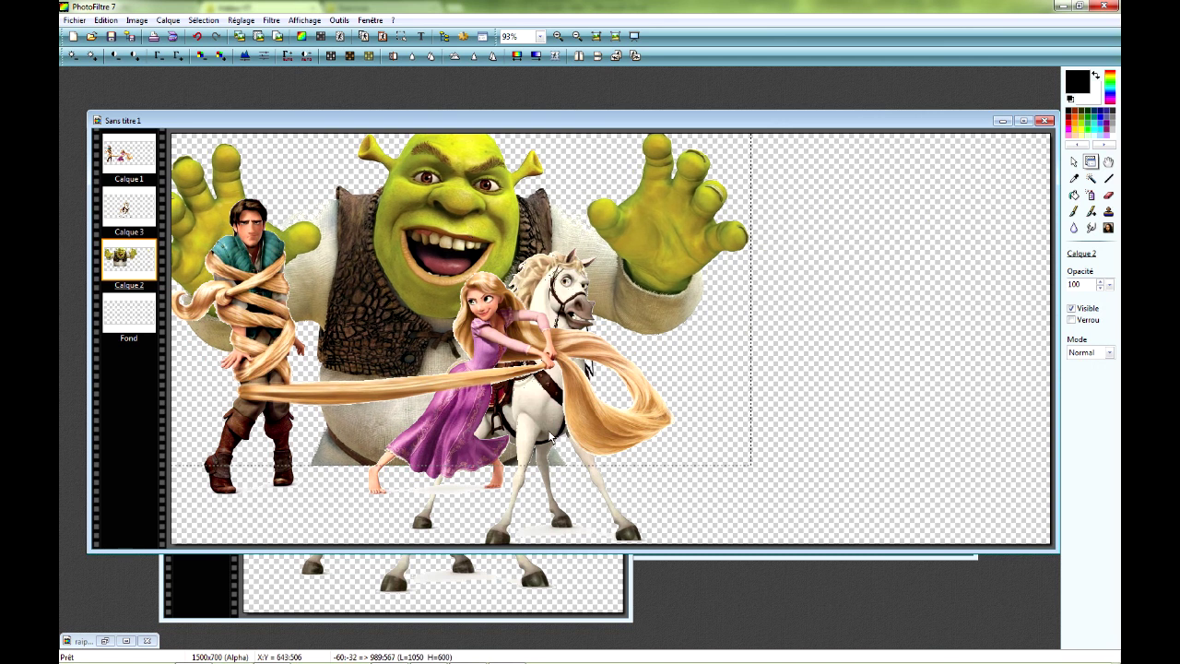
{"action": "left_click_drag", "start_coordinate": [568, 338], "coordinate": [462, 332]}
{"action": "left_click_drag", "start_coordinate": [499, 336], "coordinate": [562, 387]}
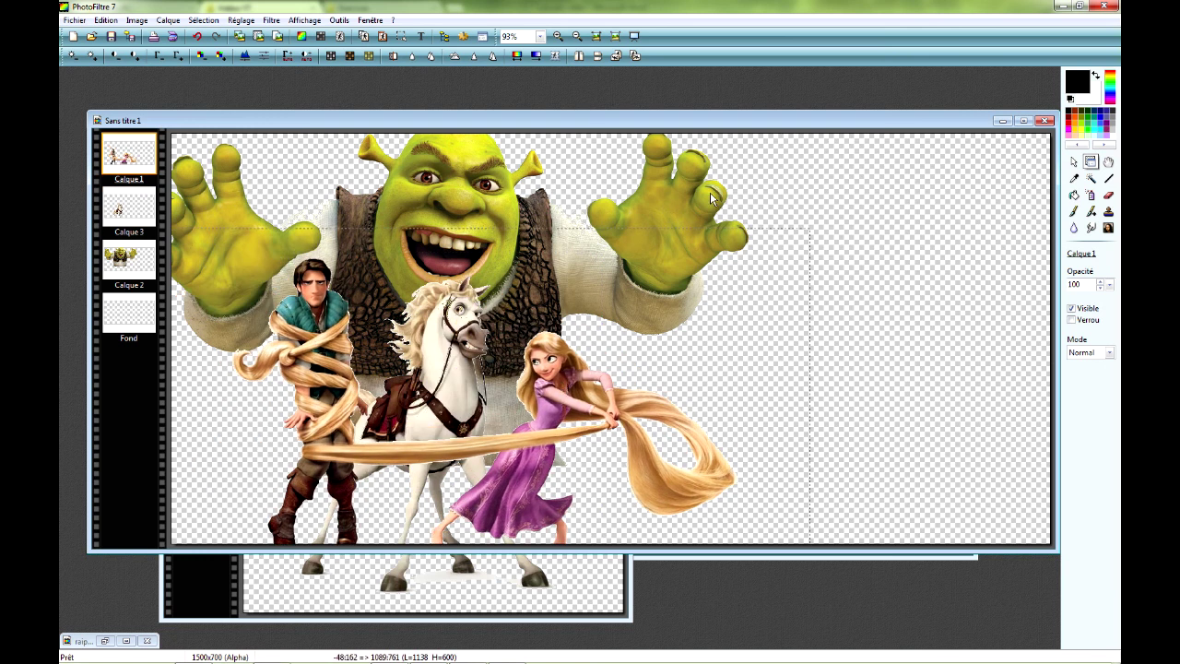
Fine-tune the horse layer to about 171, 210 and the raiponce layer to about -55, 191.
{"action": "left_click_drag", "start_coordinate": [722, 117], "coordinate": [704, 162]}
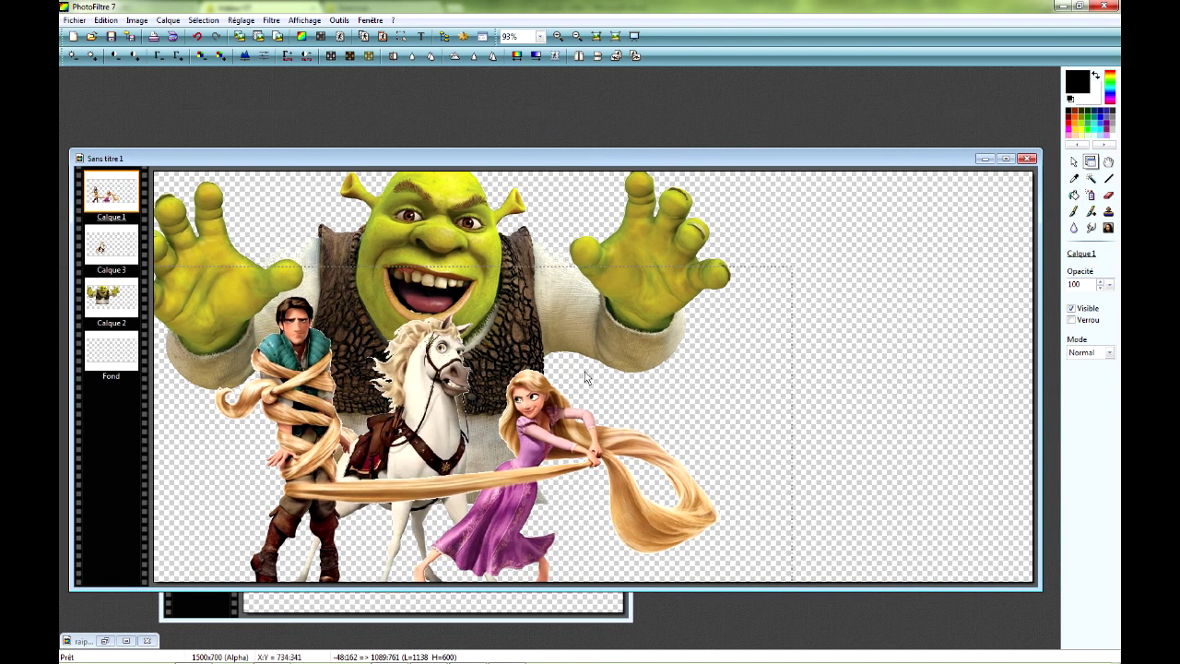
{"action": "left_click_drag", "start_coordinate": [450, 363], "coordinate": [471, 375]}
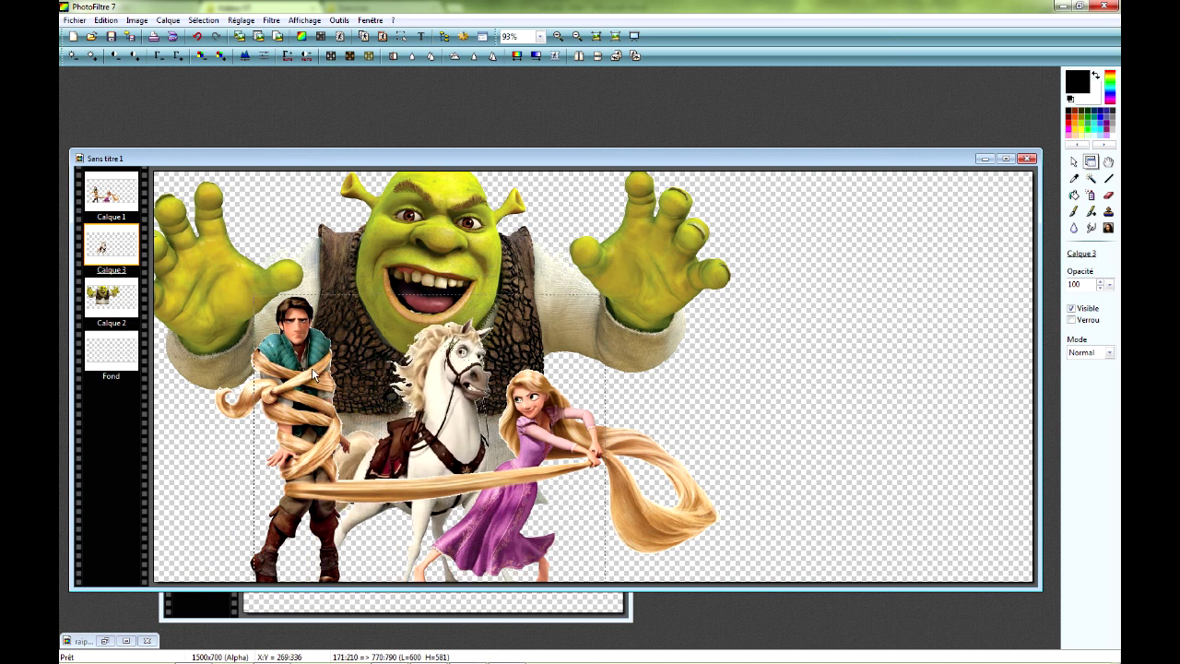
{"action": "left_click_drag", "start_coordinate": [311, 367], "coordinate": [310, 392]}
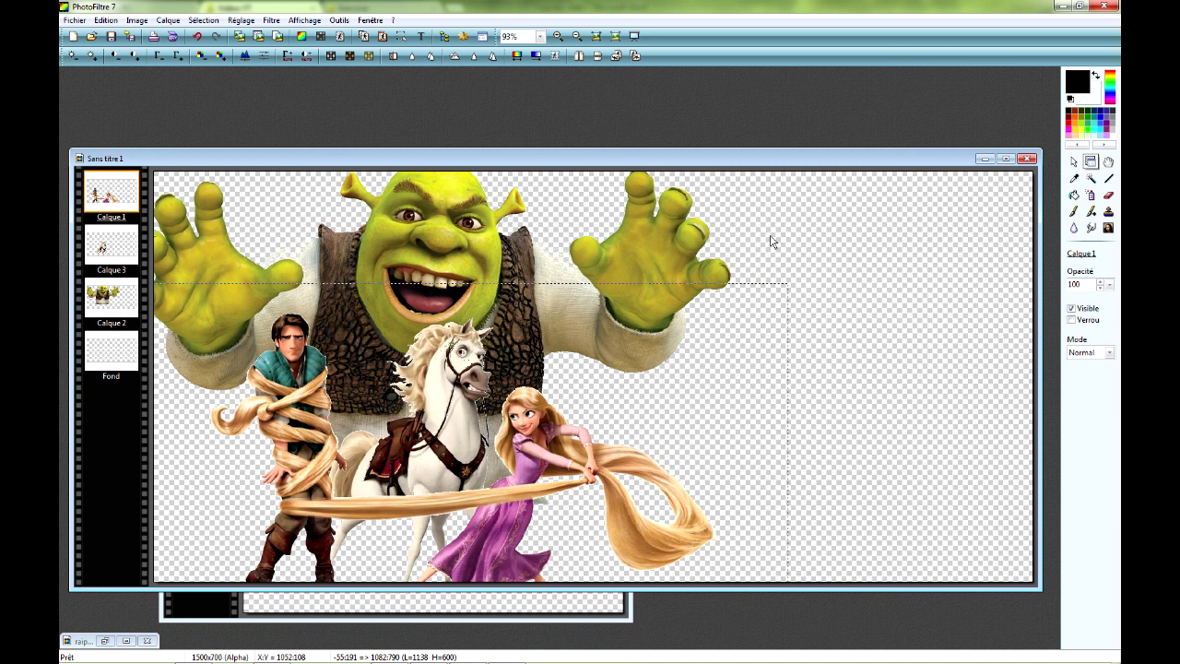
Set the Shrek layer's opacity to 67% in its layer options.
{"action": "left_click", "coordinate": [448, 224]}
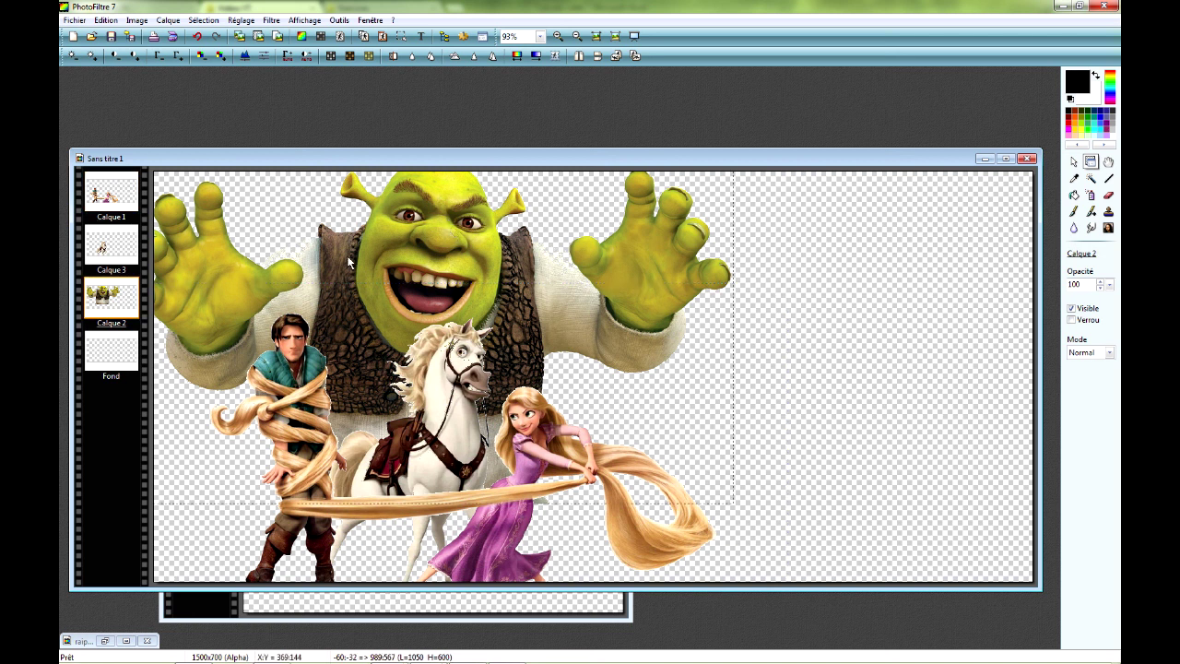
{"action": "right_click", "coordinate": [117, 299]}
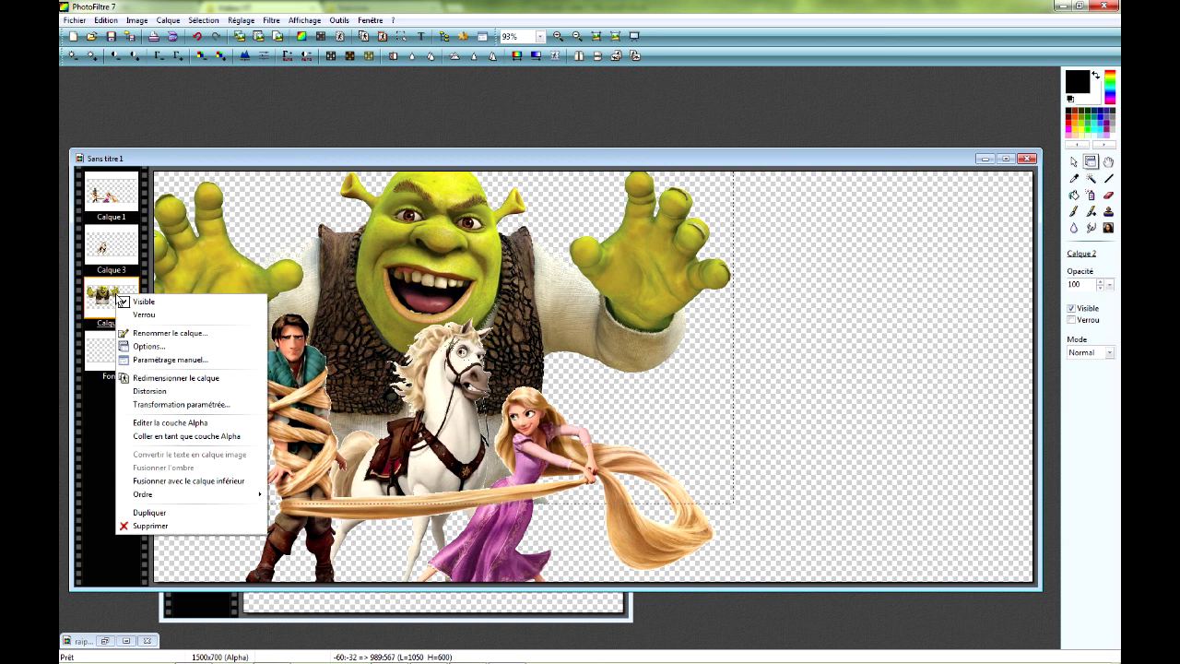
{"action": "left_click", "coordinate": [147, 346]}
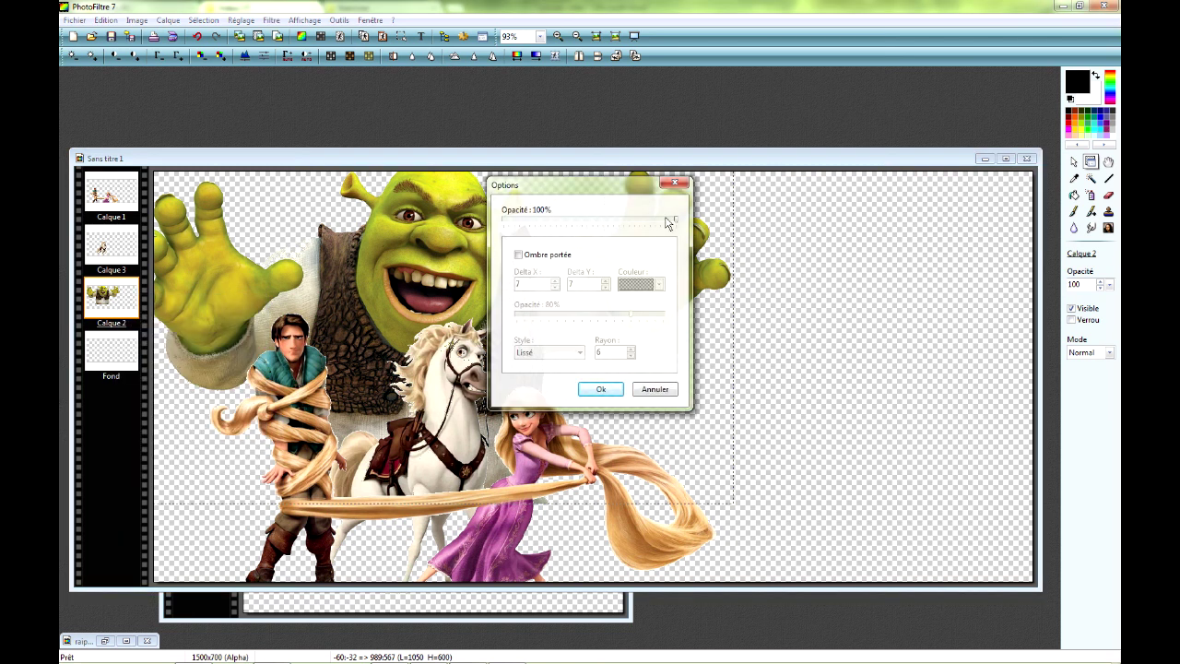
{"action": "left_click_drag", "start_coordinate": [676, 223], "coordinate": [840, 141]}
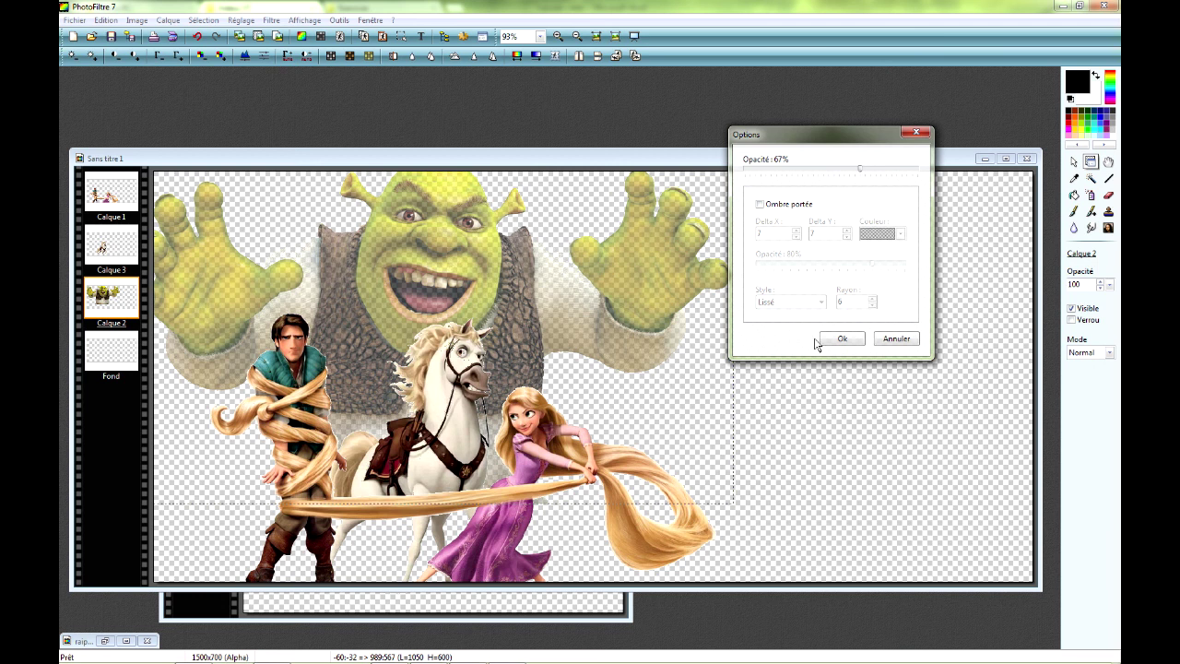
{"action": "left_click", "coordinate": [842, 339]}
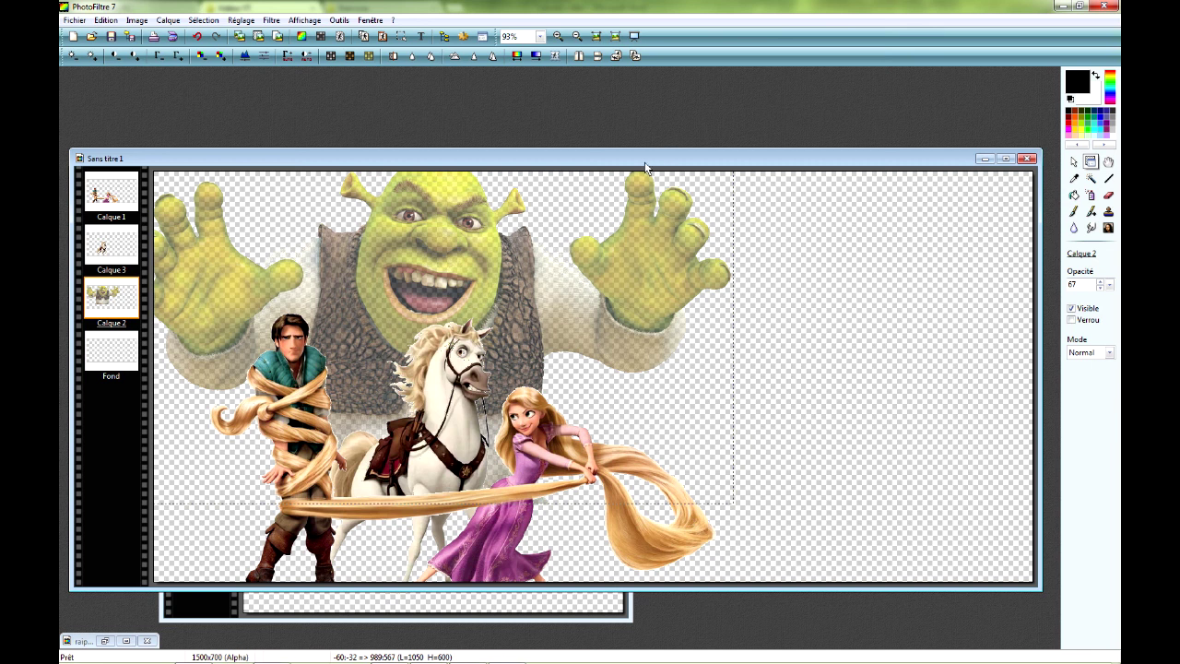
{"action": "left_click_drag", "start_coordinate": [645, 163], "coordinate": [690, 112]}
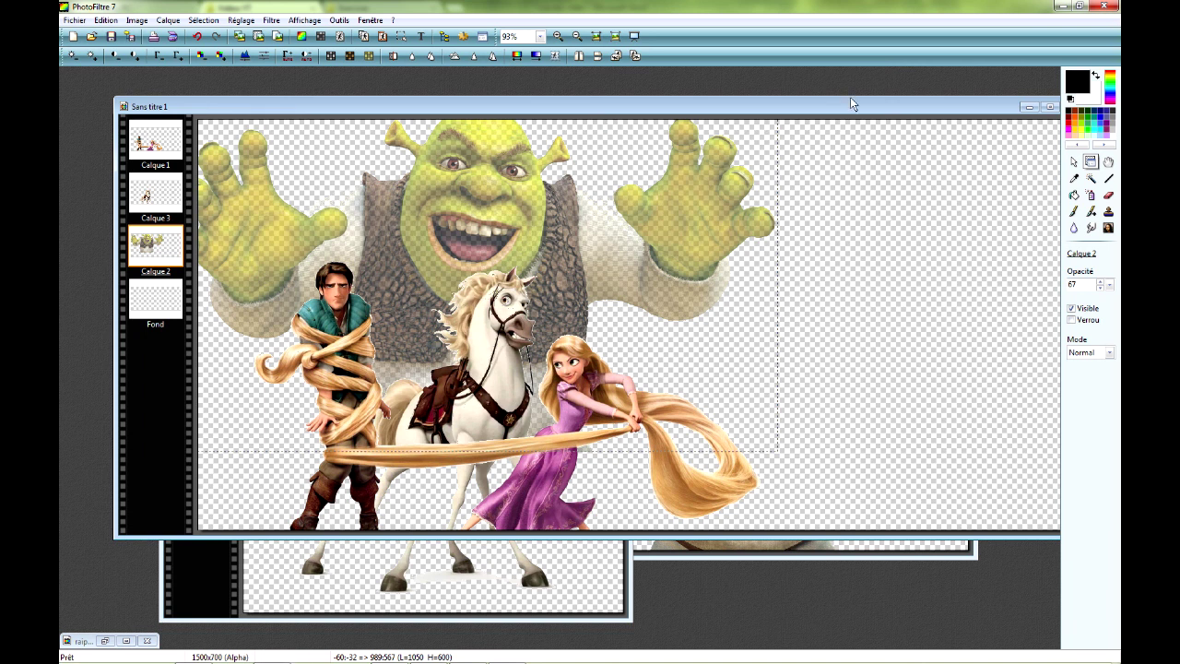
{"action": "left_click_drag", "start_coordinate": [838, 114], "coordinate": [803, 138]}
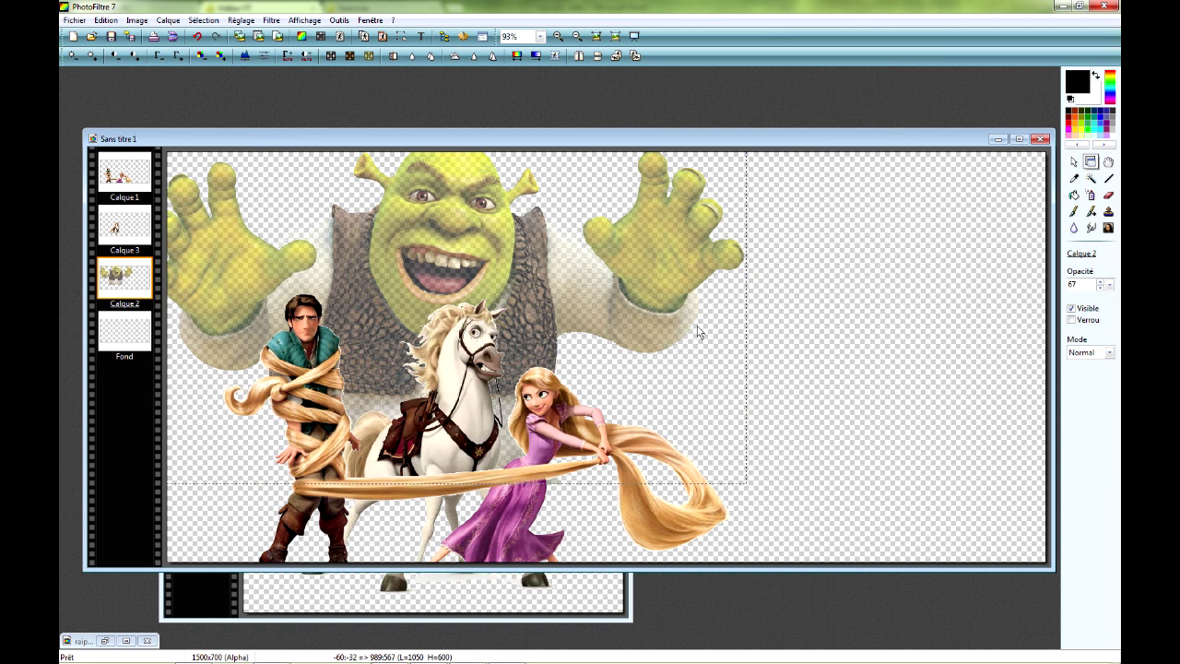
{"action": "left_click_drag", "start_coordinate": [502, 143], "coordinate": [511, 138]}
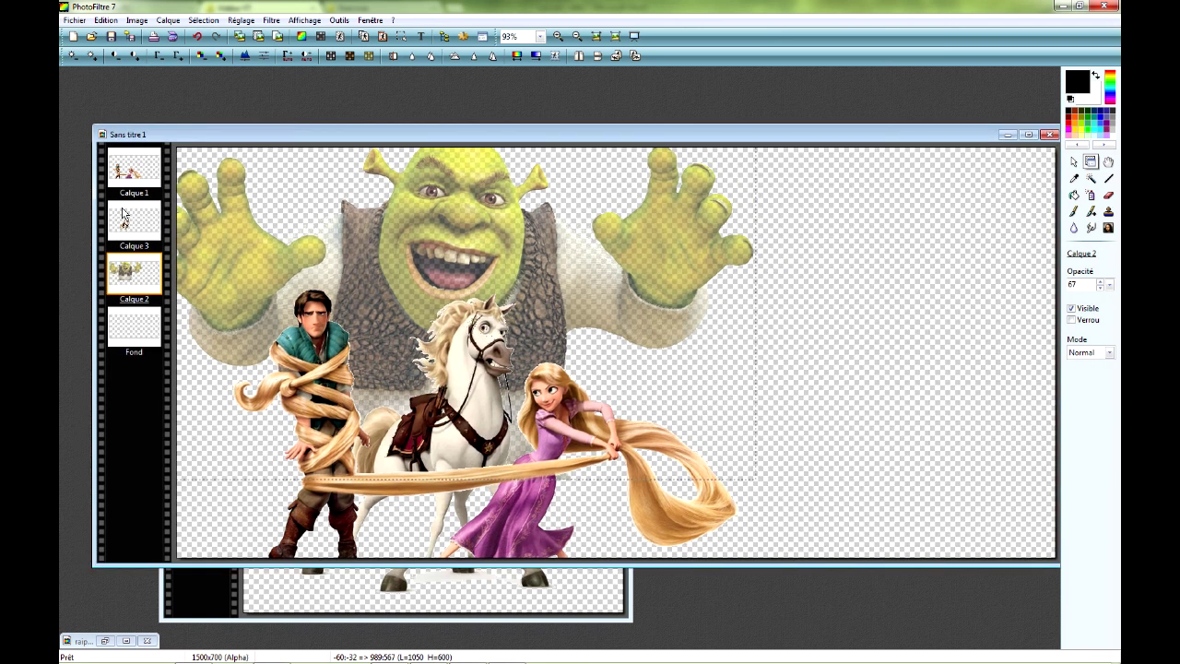
Merge the Shrek, horse and raiponce layers down one by one into the background layer.
{"action": "right_click", "coordinate": [139, 286]}
{"action": "left_click", "coordinate": [257, 468]}
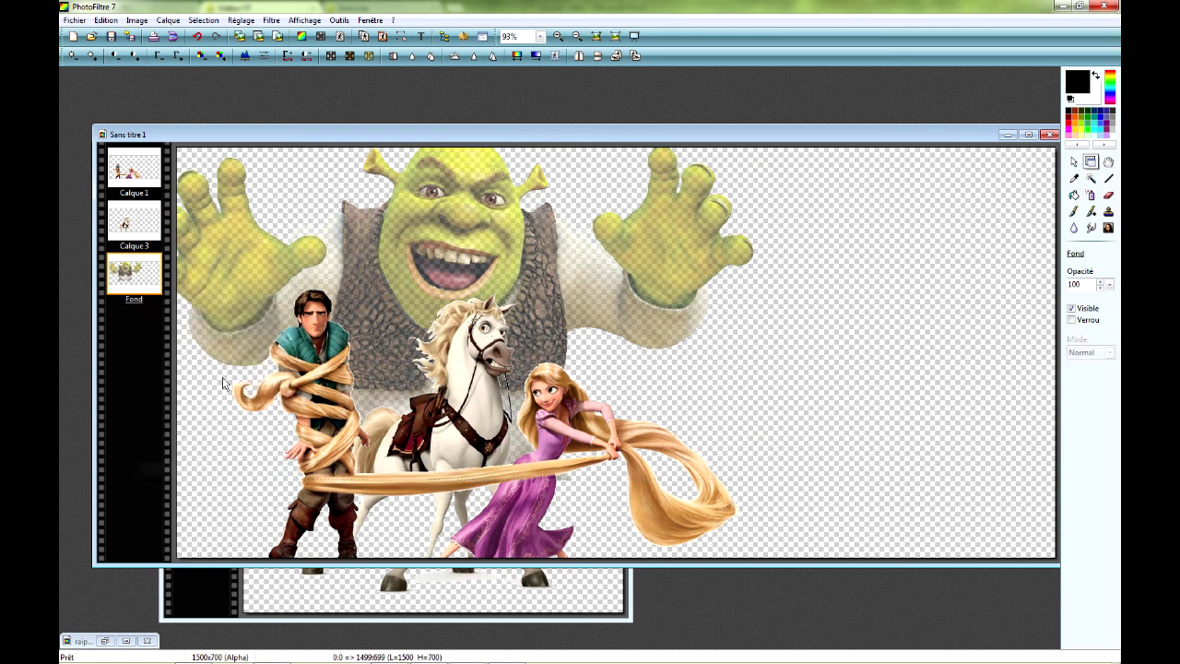
{"action": "right_click", "coordinate": [143, 223]}
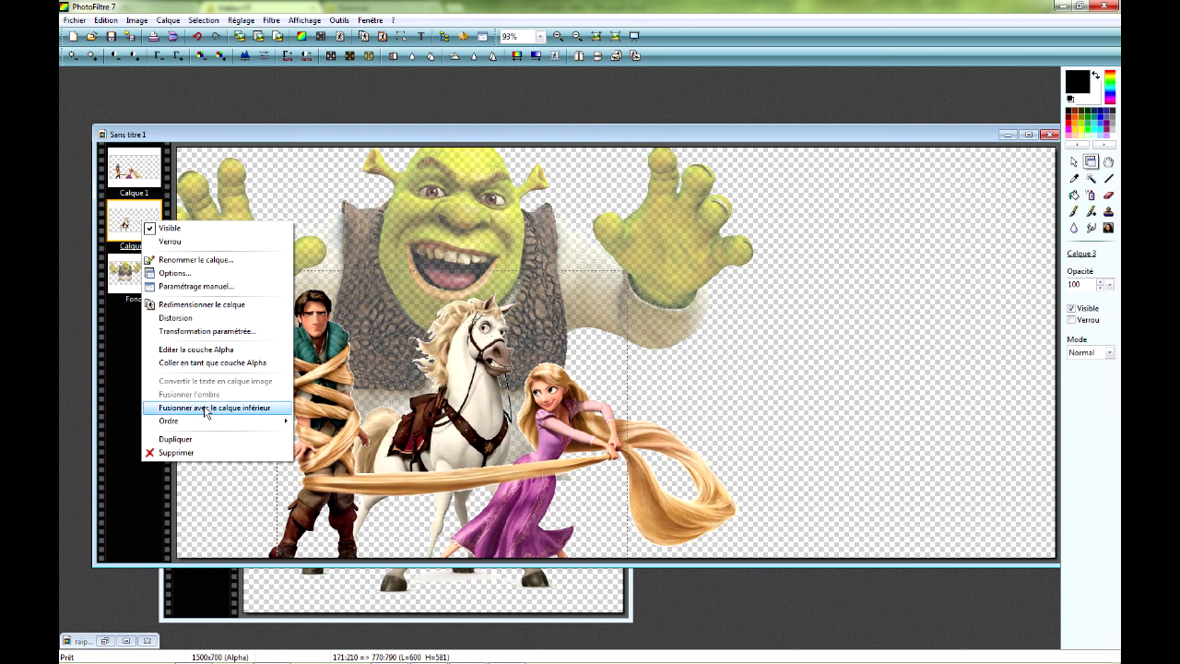
{"action": "left_click", "coordinate": [205, 408]}
{"action": "right_click", "coordinate": [133, 169]}
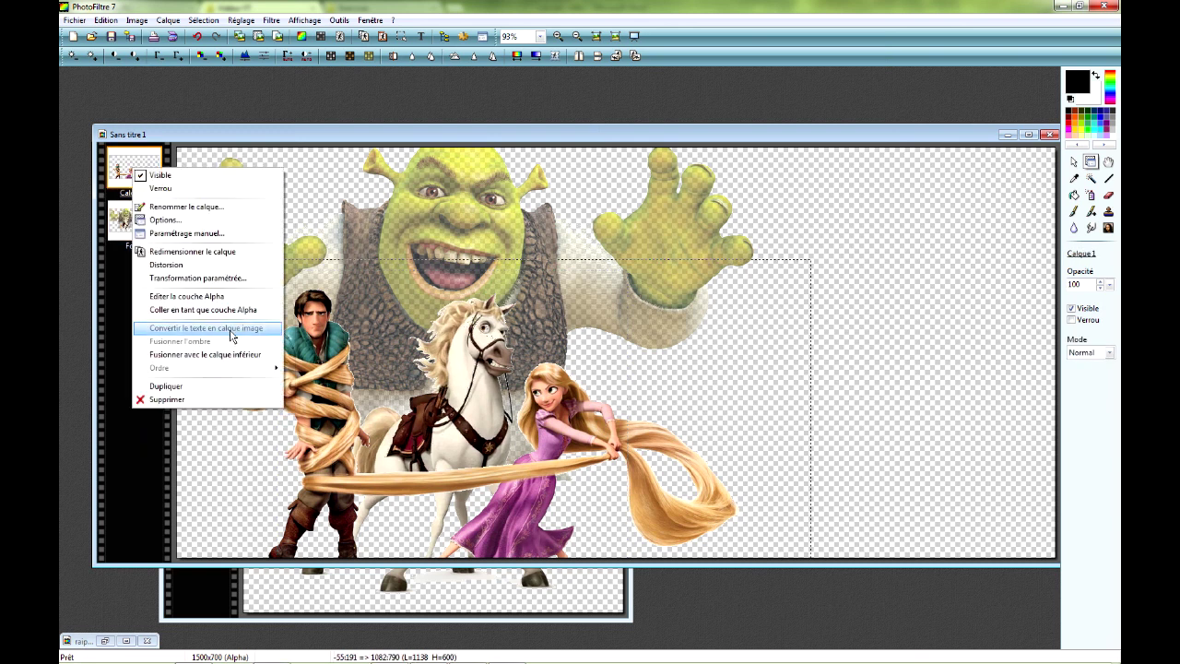
{"action": "left_click", "coordinate": [205, 354]}
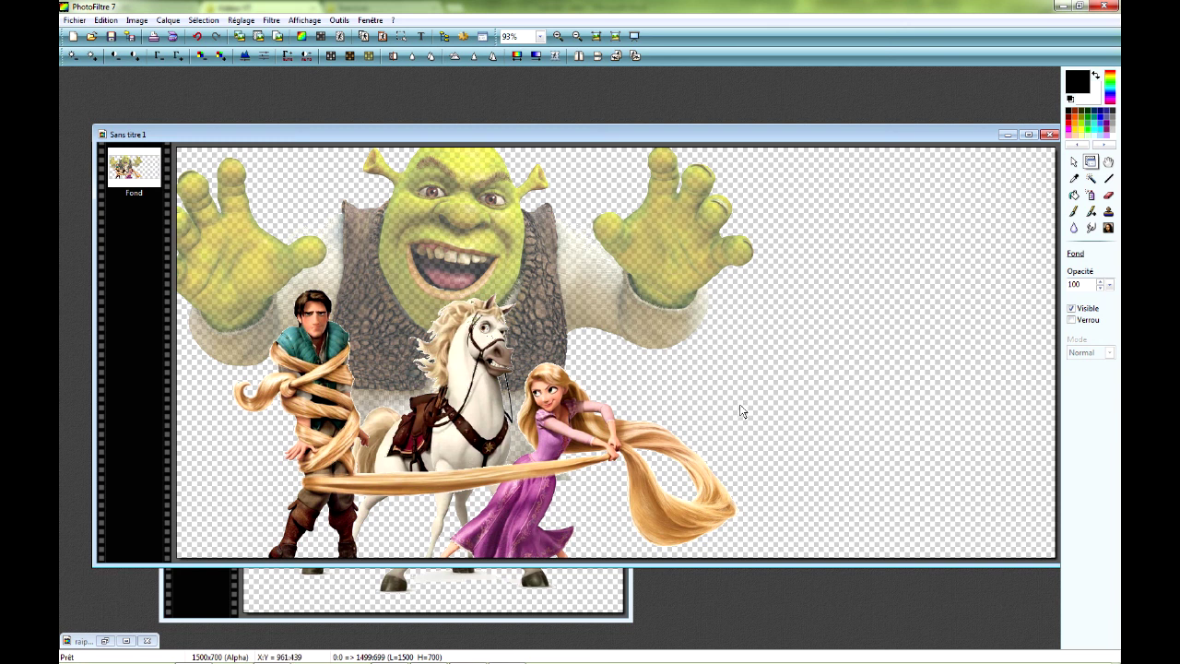
Crop the montage to a rectangular selection of about 1007 by 699 pixels around the characters, removing the empty area.
{"action": "left_click", "coordinate": [1072, 162]}
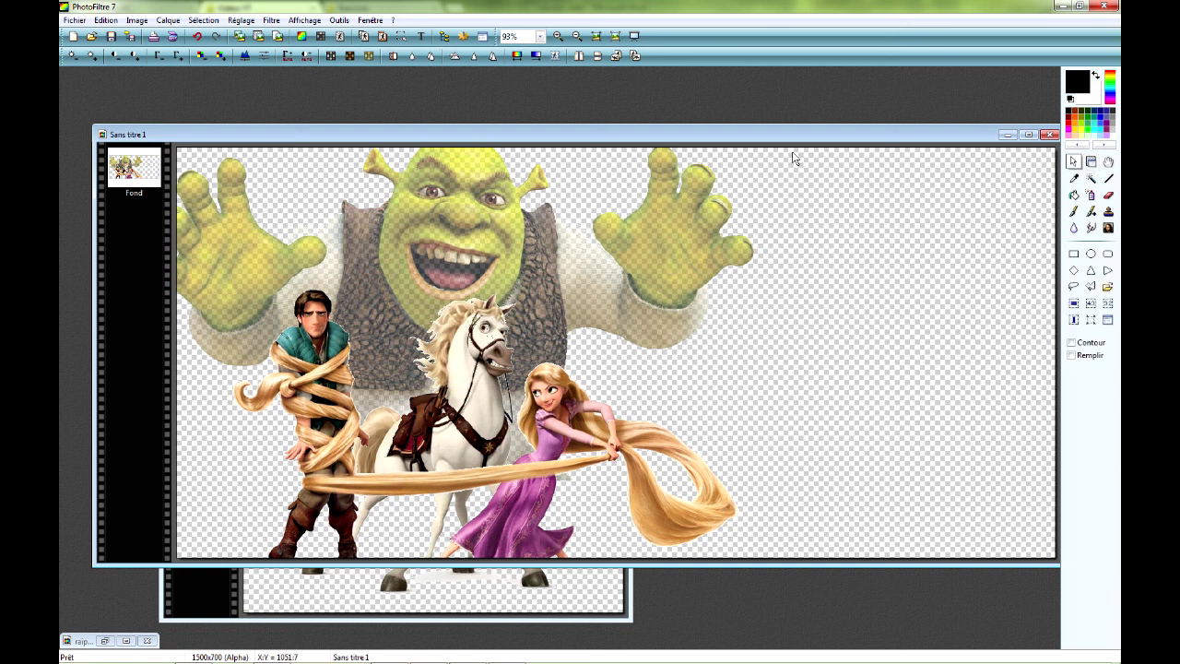
{"action": "left_click_drag", "start_coordinate": [768, 149], "coordinate": [157, 551]}
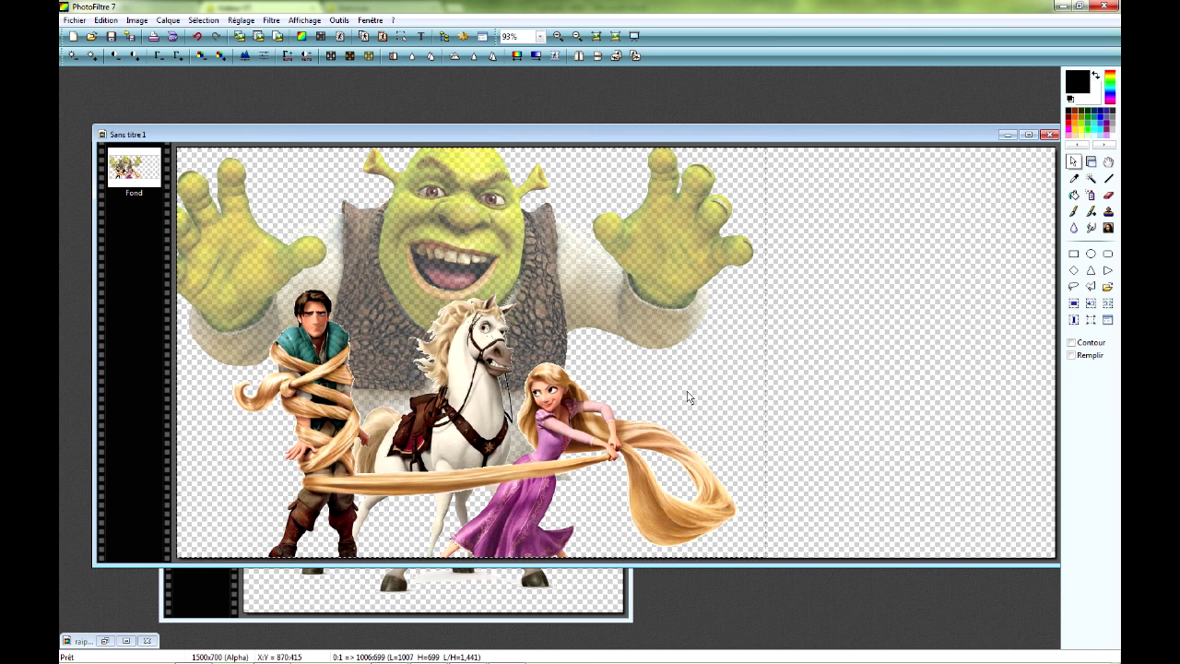
{"action": "right_click", "coordinate": [503, 195]}
{"action": "left_click", "coordinate": [561, 216]}
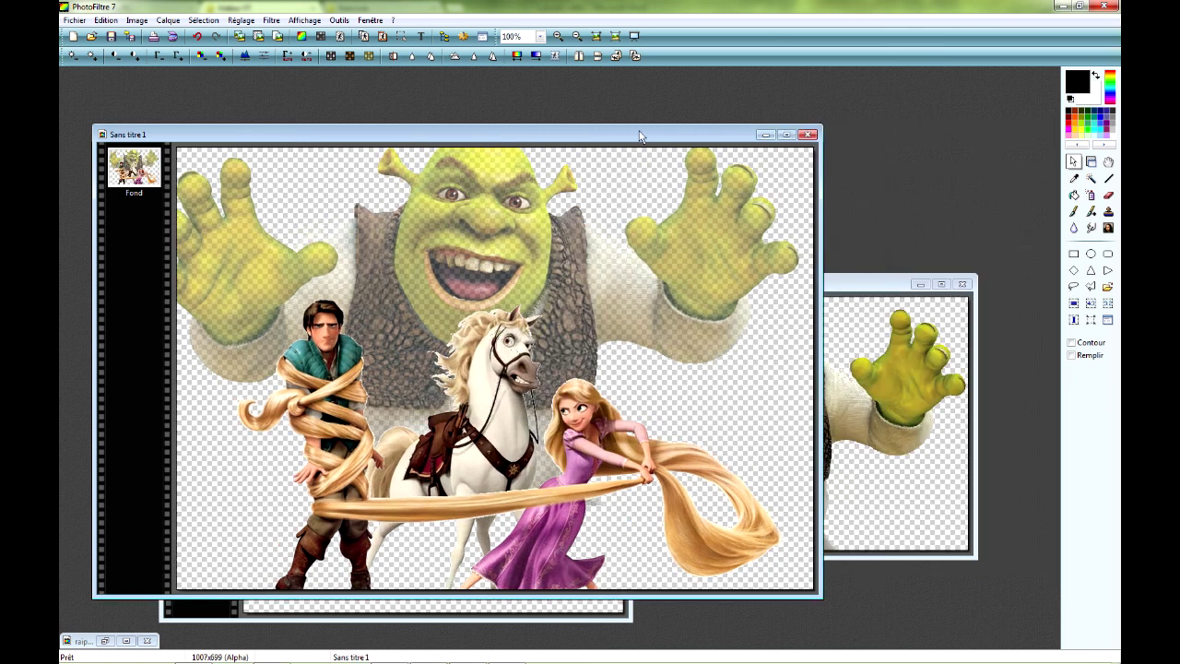
{"action": "left_click_drag", "start_coordinate": [640, 135], "coordinate": [614, 107]}
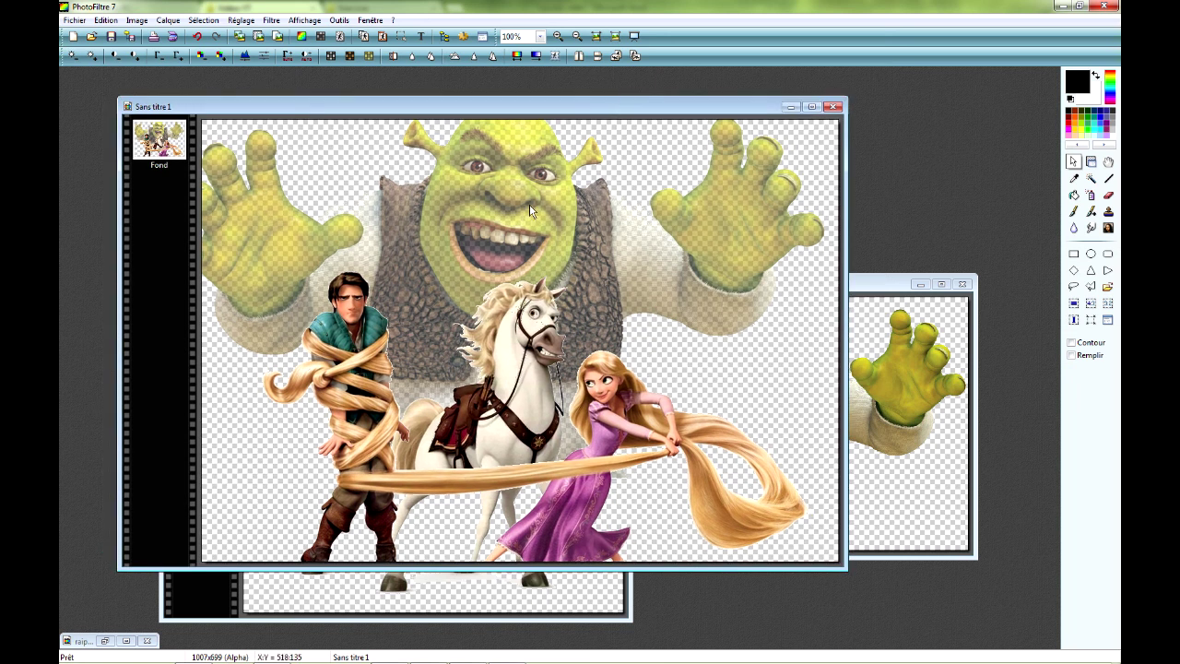
Check the save options offered for the merged montage, including the PNG file type, and close them without saving.
{"action": "left_click", "coordinate": [110, 36]}
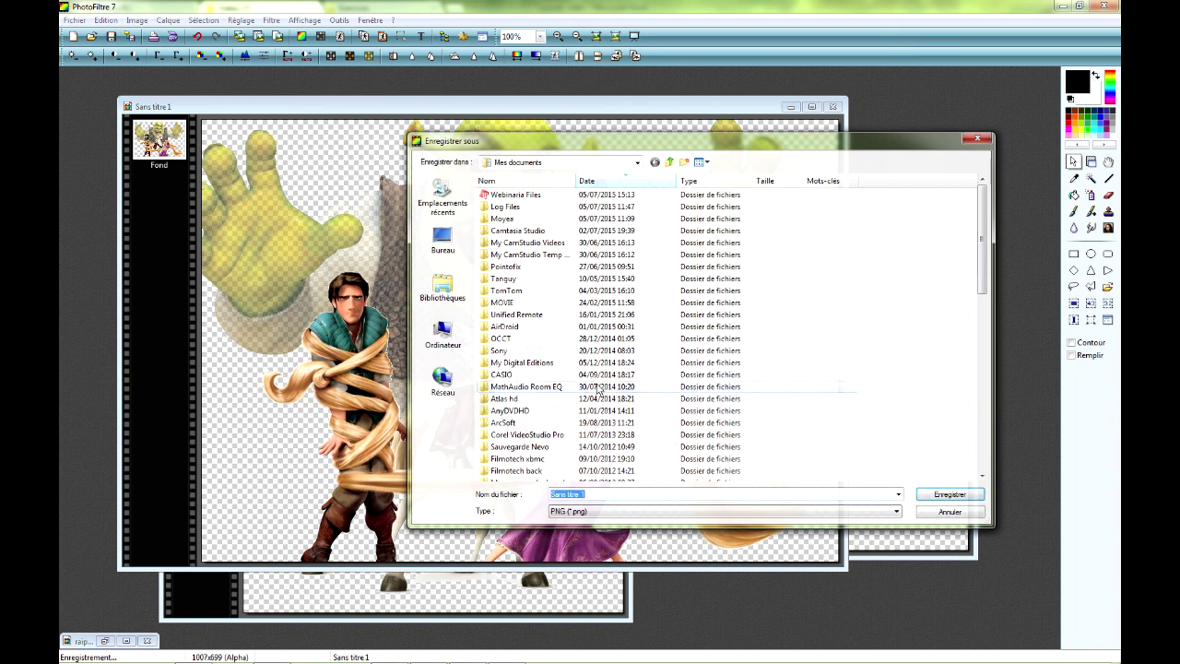
{"action": "left_click_drag", "start_coordinate": [813, 144], "coordinate": [826, 219]}
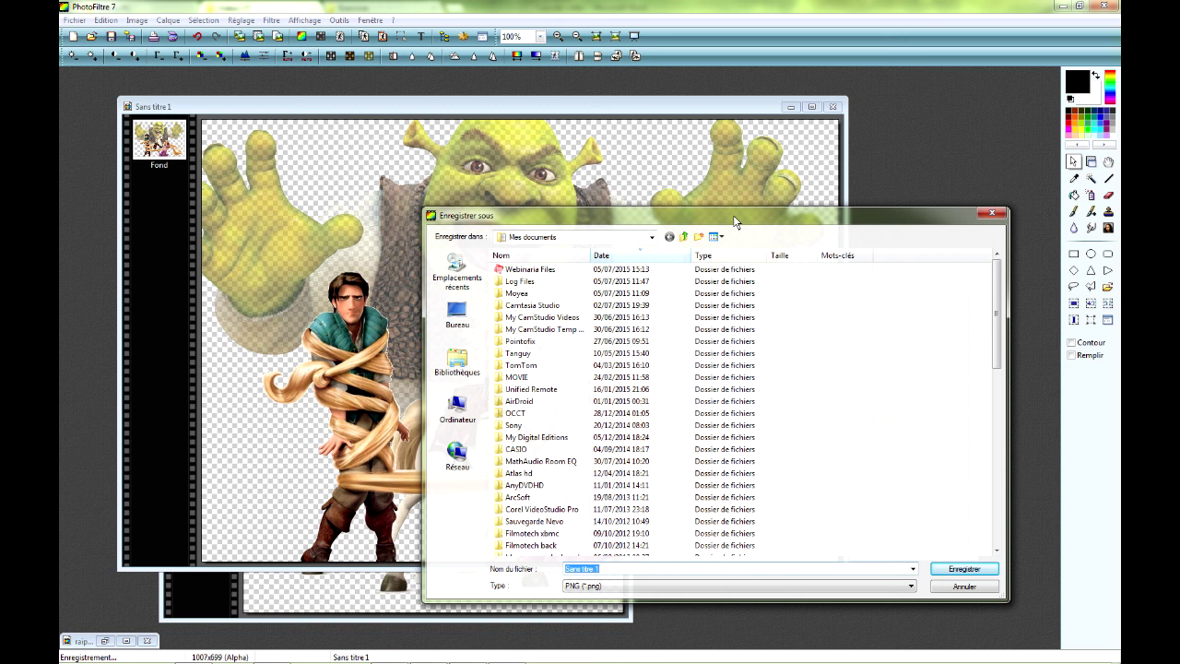
{"action": "left_click", "coordinate": [964, 587]}
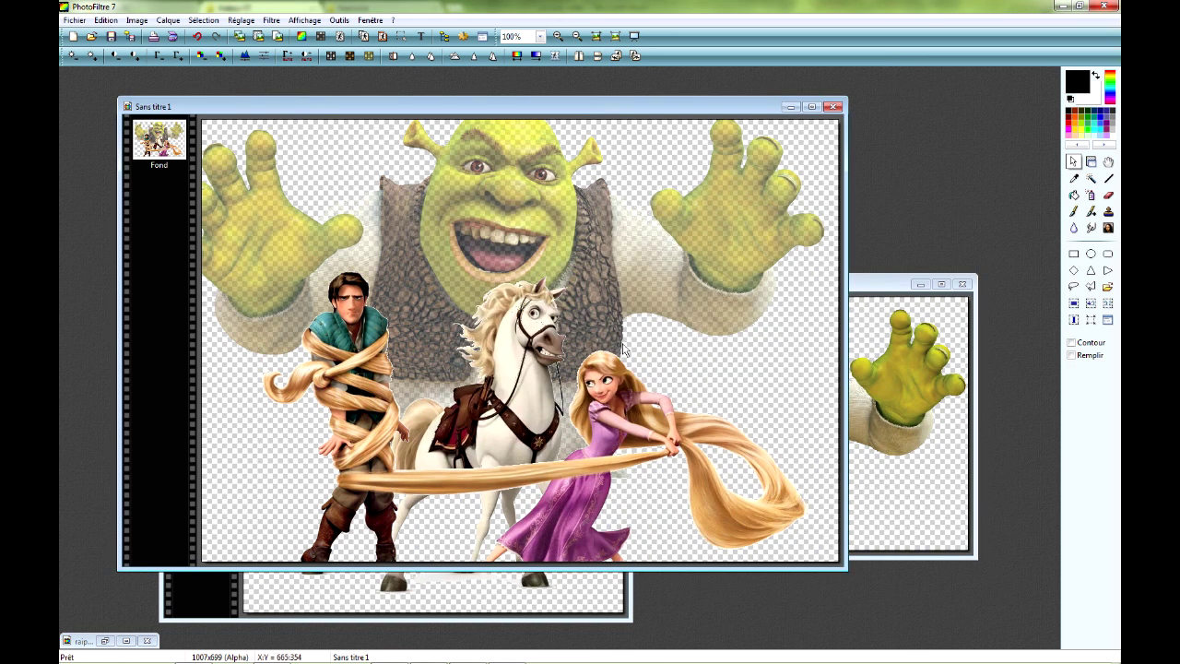
Undo the crop and the three layer merges to restore the separate character layers on the full canvas.
{"action": "left_click", "coordinate": [199, 41]}
{"action": "left_click", "coordinate": [199, 41]}
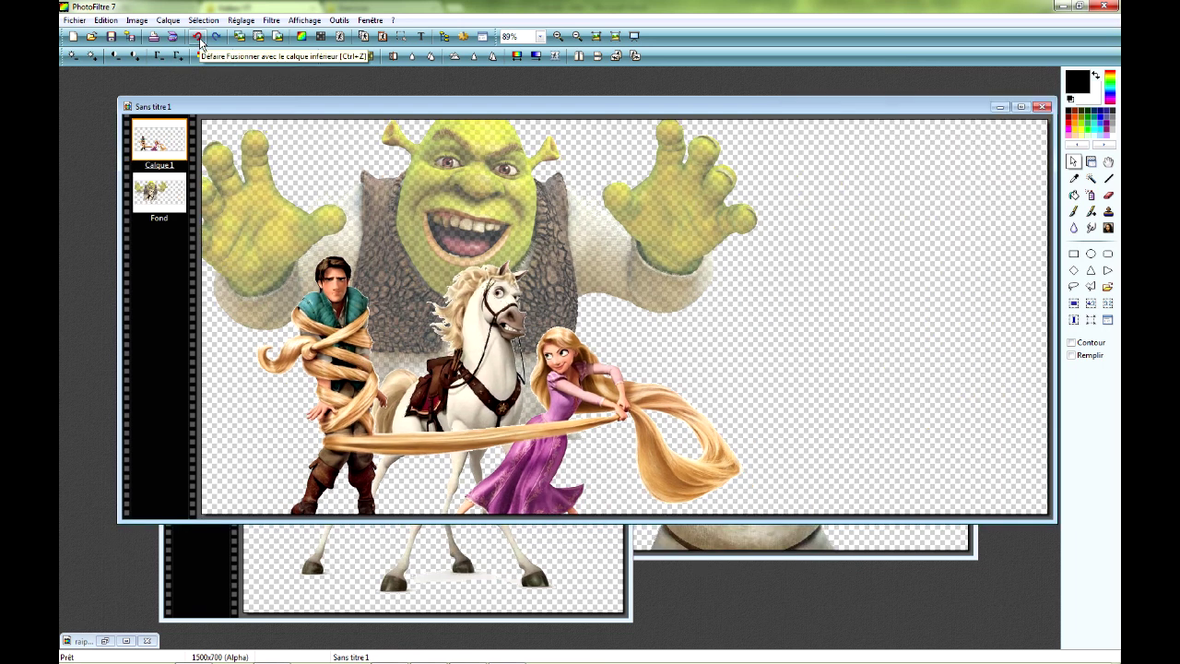
{"action": "left_click", "coordinate": [199, 41]}
{"action": "left_click", "coordinate": [199, 41]}
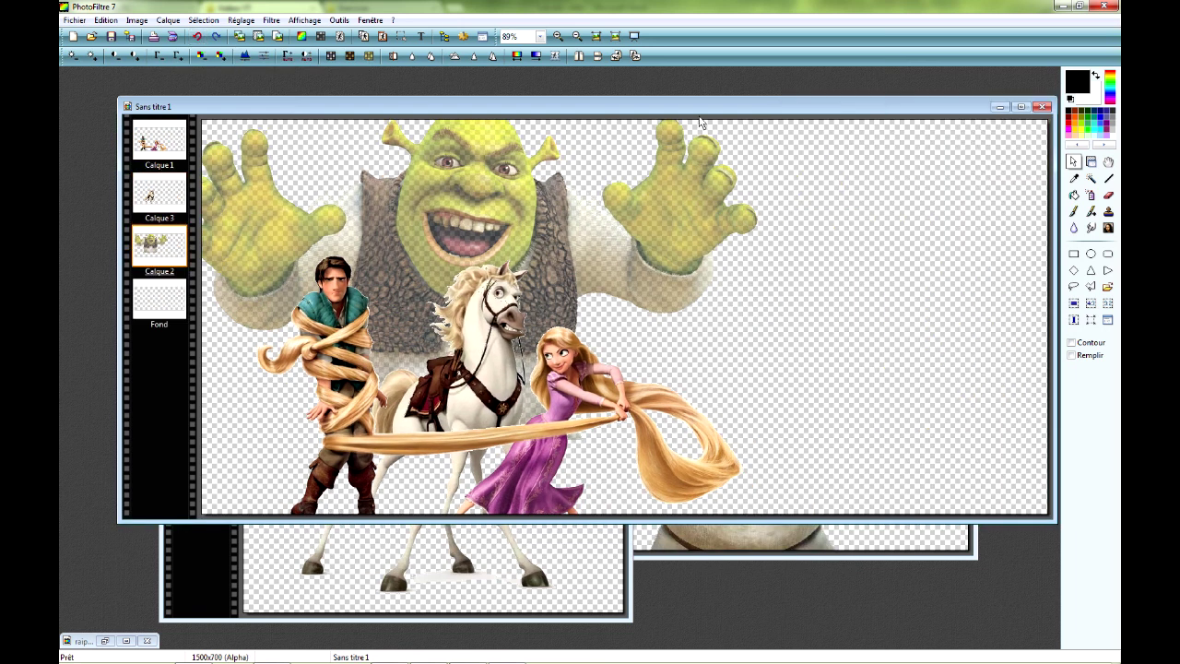
{"action": "left_click_drag", "start_coordinate": [689, 109], "coordinate": [671, 132]}
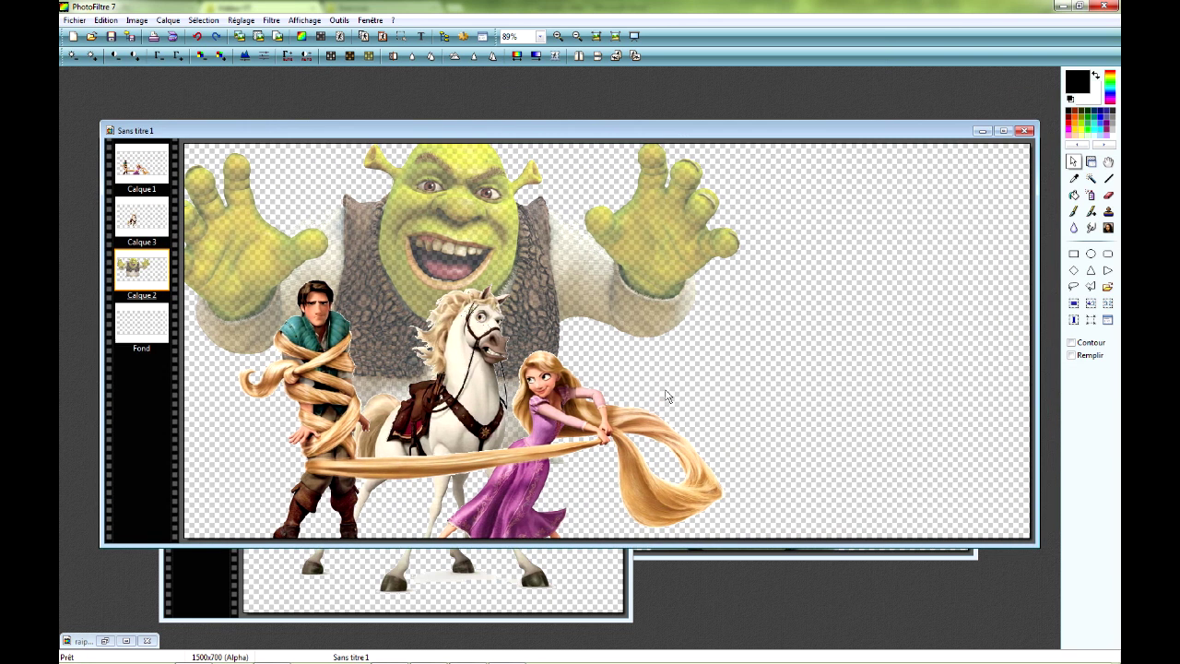
Check the save options offered for the layered montage, including the PhotoFiltre (*.pfi) file type, and close them without saving.
{"action": "left_click", "coordinate": [111, 37]}
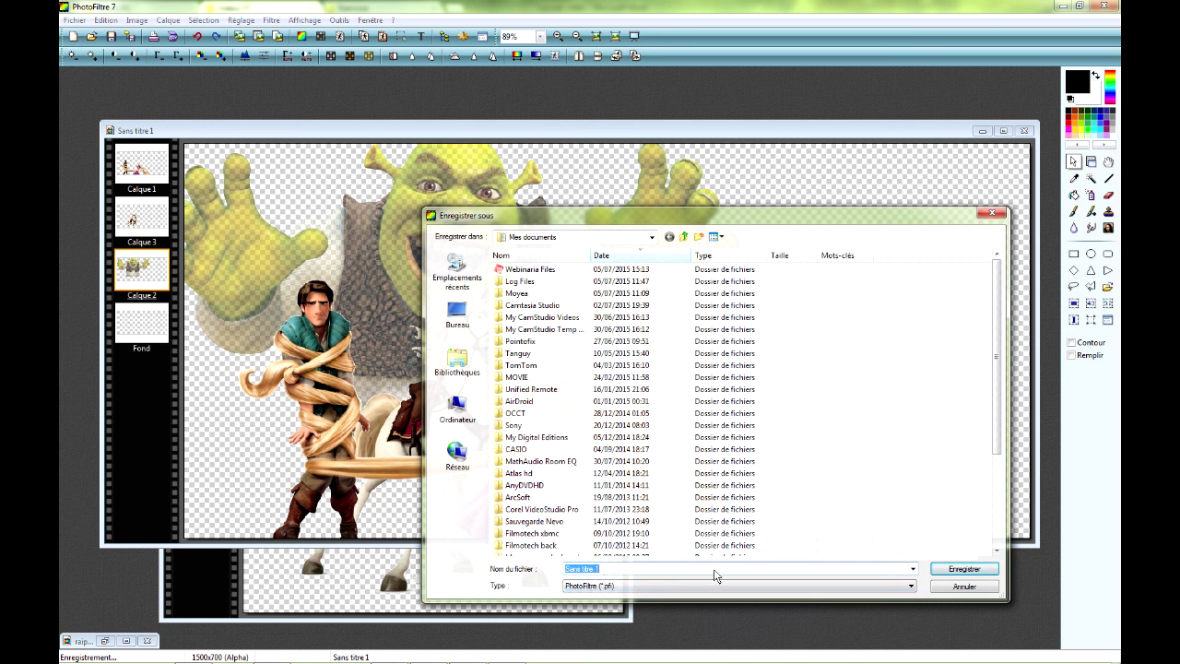
{"action": "left_click_drag", "start_coordinate": [685, 220], "coordinate": [759, 331]}
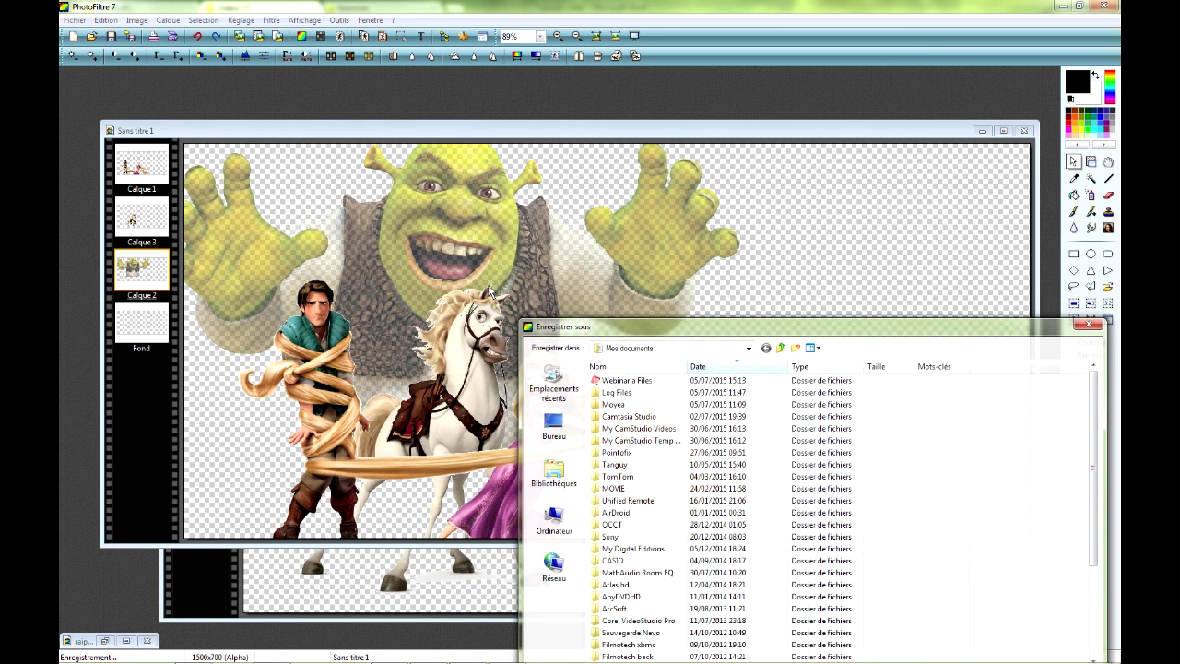
{"action": "left_click", "coordinate": [1092, 325]}
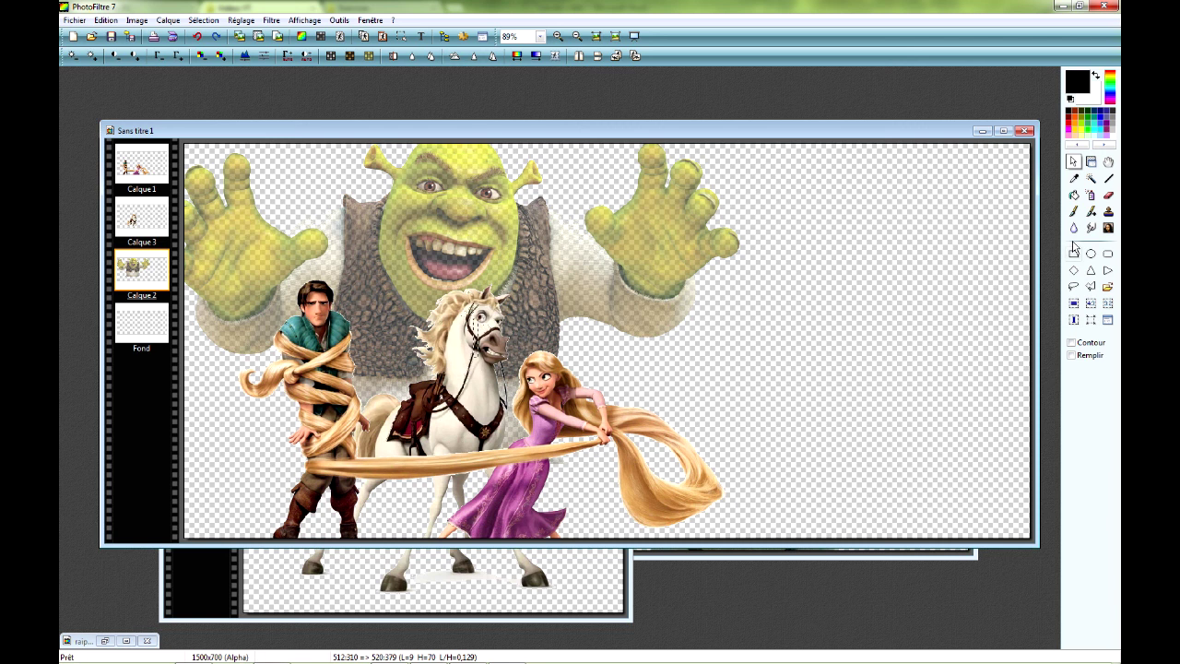
Select the horse layer with the layer manager tool and shift it slightly to about 159, 221.
{"action": "left_click", "coordinate": [1090, 162]}
{"action": "left_click", "coordinate": [473, 351]}
{"action": "left_click_drag", "start_coordinate": [459, 364], "coordinate": [453, 374]}
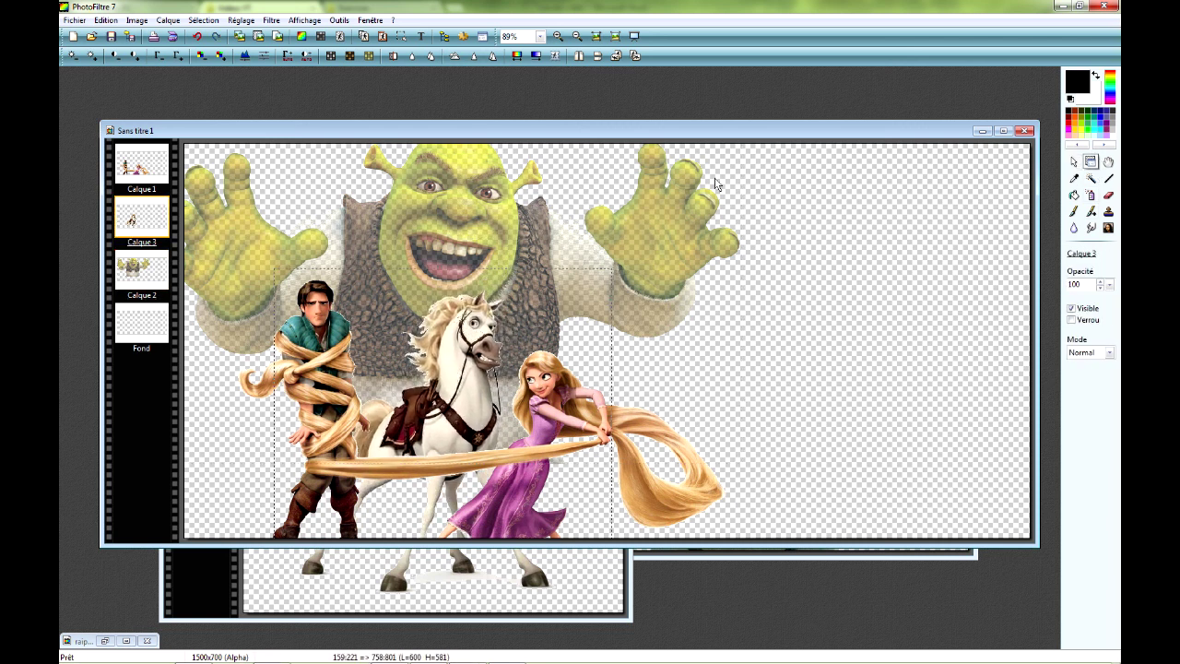
{"action": "left_click_drag", "start_coordinate": [627, 131], "coordinate": [621, 118]}
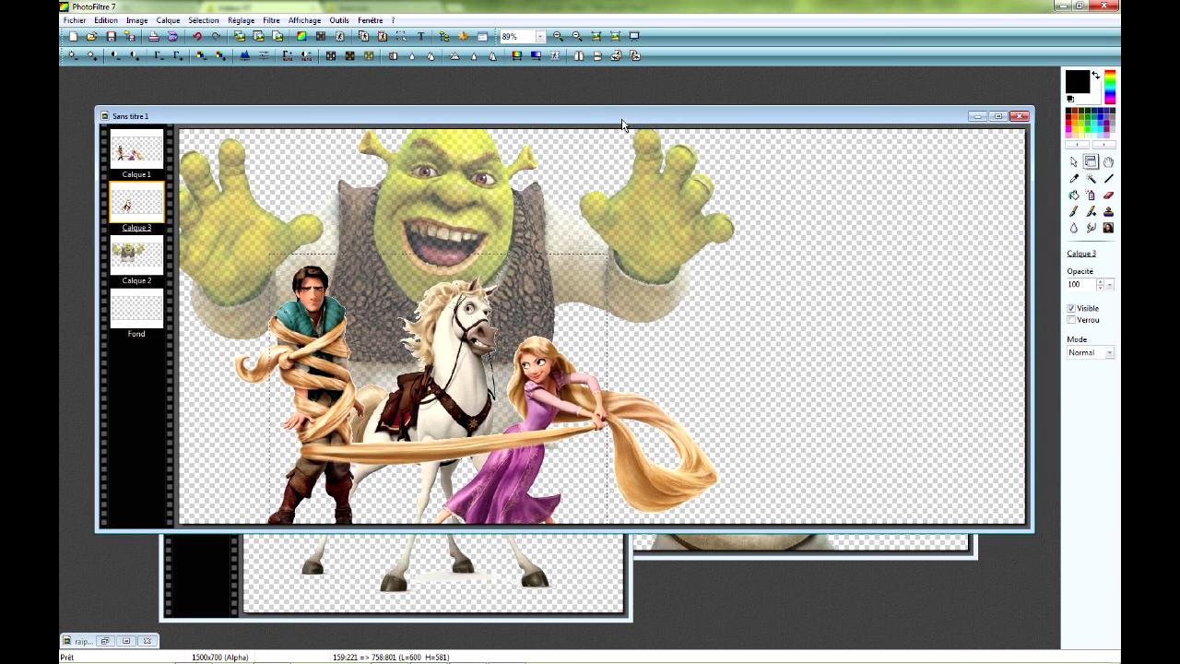